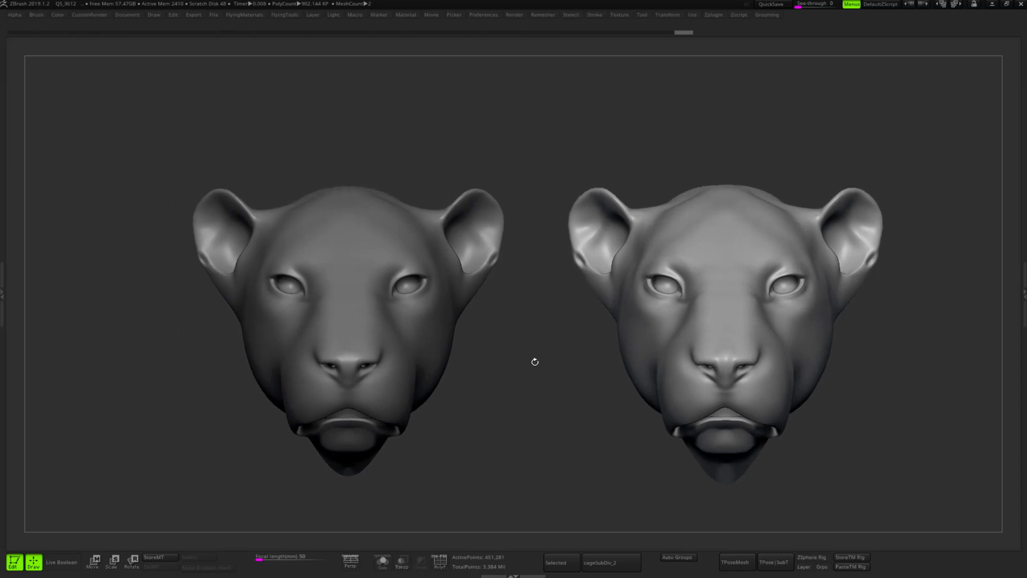
# Examine the active head's subdivision level in the geometry settings and compare both head sculpts from the front and in profile.
pyautogui.keyDown('alt'); pyautogui.moveTo(505, 320); pyautogui.dragTo(498, 325, button='right'); pyautogui.keyUp('alt')
pyautogui.press('t')
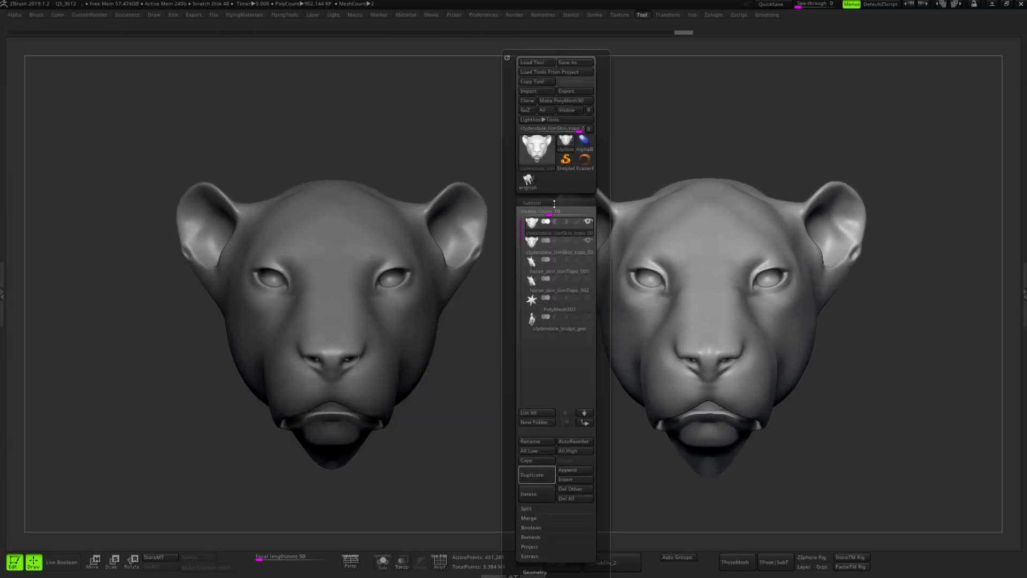
pyautogui.click(532, 203)
pyautogui.click(535, 214)
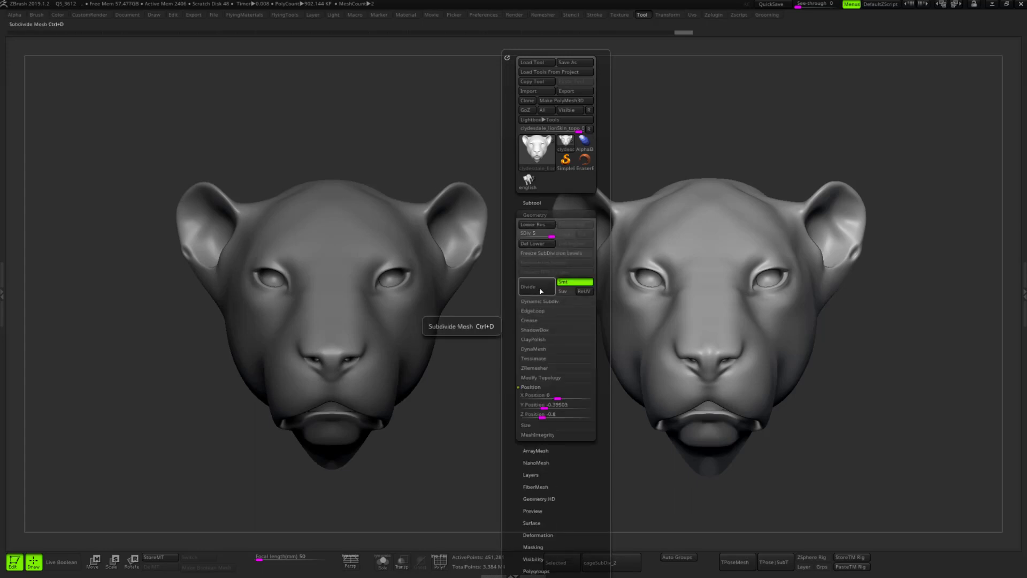
pyautogui.moveTo(542, 327)
pyautogui.keyDown('alt'); pyautogui.mouseDown()
pyautogui.moveTo(515, 314)
pyautogui.moveTo(529, 332)
pyautogui.moveTo(508, 351)
pyautogui.moveTo(546, 310)
pyautogui.mouseUp(); pyautogui.keyUp('alt')
pyautogui.moveTo(546, 310); pyautogui.dragTo(571, 384, button='right')
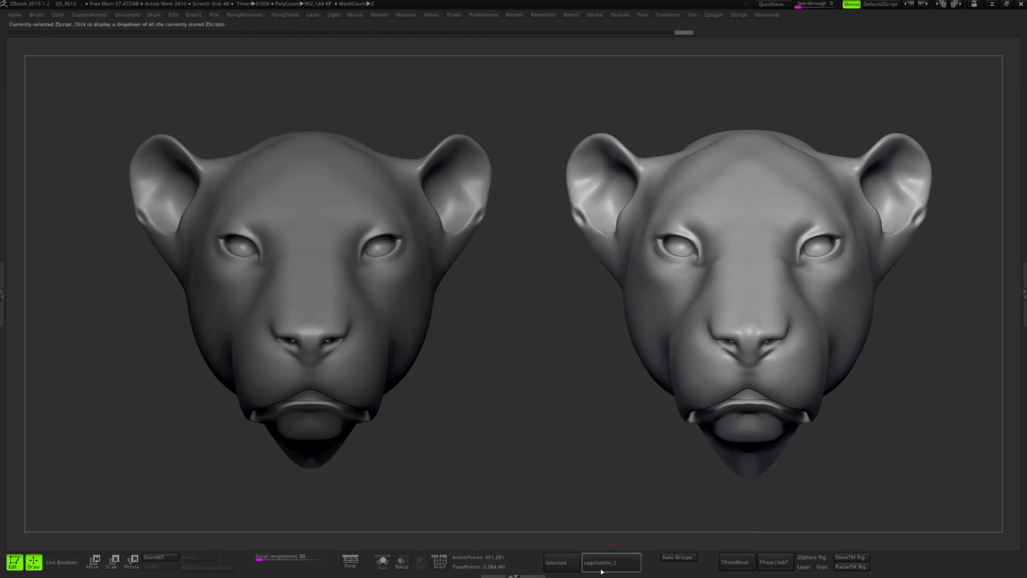
pyautogui.moveTo(578, 390)
pyautogui.keyDown('alt'); pyautogui.mouseDown(button='right')
pyautogui.moveTo(551, 350)
pyautogui.moveTo(506, 338)
pyautogui.mouseUp(button='right'); pyautogui.keyUp('alt')
pyautogui.moveTo(506, 338)
pyautogui.keyDown('alt'); pyautogui.mouseDown(button='right')
pyautogui.moveTo(530, 355)
pyautogui.moveTo(547, 353)
pyautogui.moveTo(520, 329)
pyautogui.moveTo(582, 337)
pyautogui.mouseUp(button='right'); pyautogui.keyUp('alt')
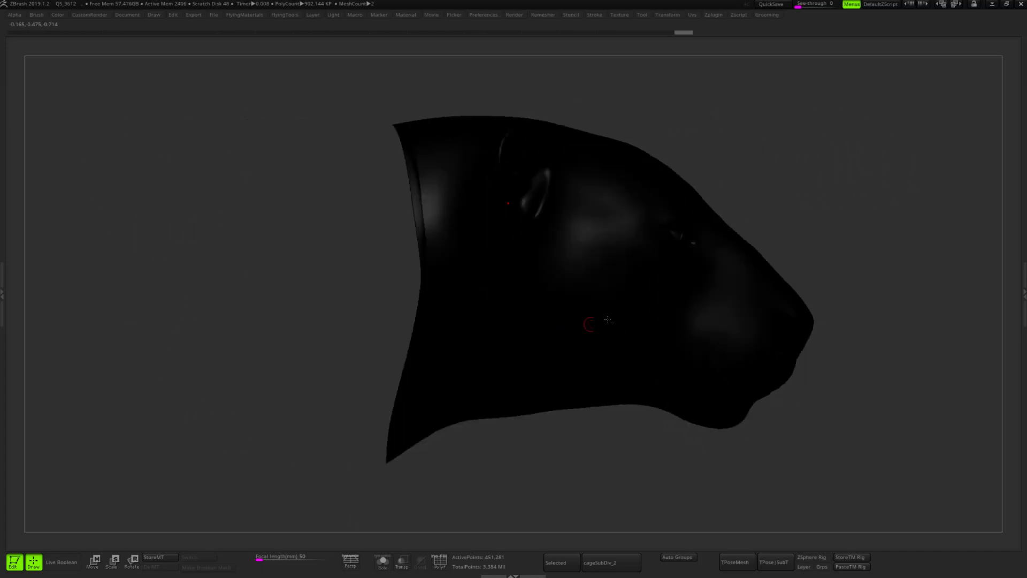
pyautogui.keyDown('alt'); pyautogui.moveTo(625, 311); pyautogui.dragTo(586, 343, button='right'); pyautogui.keyUp('alt')
pyautogui.keyDown('alt'); pyautogui.moveTo(580, 350); pyautogui.dragTo(562, 282, button='right'); pyautogui.keyUp('alt')
# Display the polygon wireframe and make the second overlapping head active to examine its topology from side and front.
pyautogui.hotkey('shift', 'f')
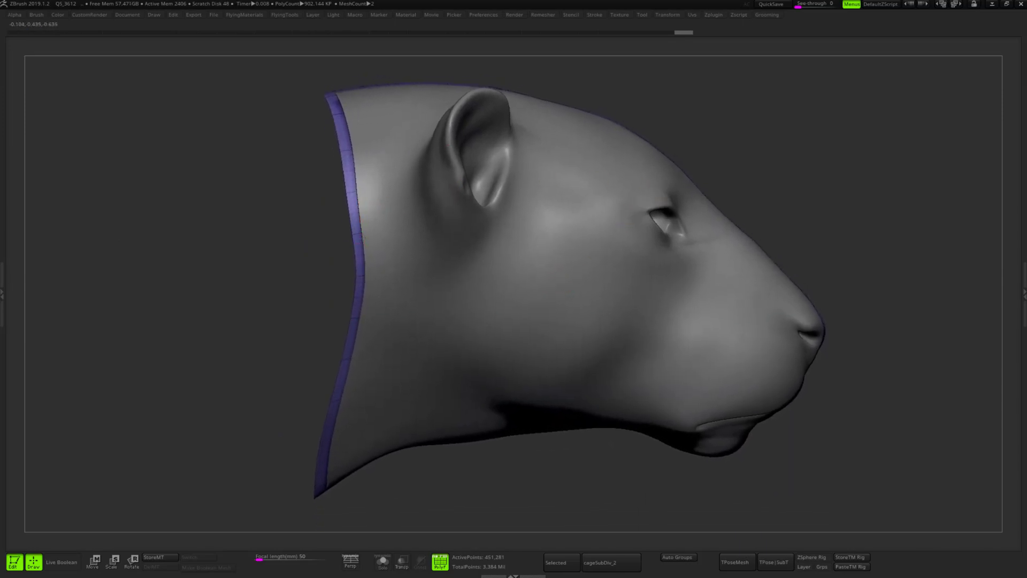
pyautogui.moveTo(363, 238); pyautogui.dragTo(367, 300, button='right')
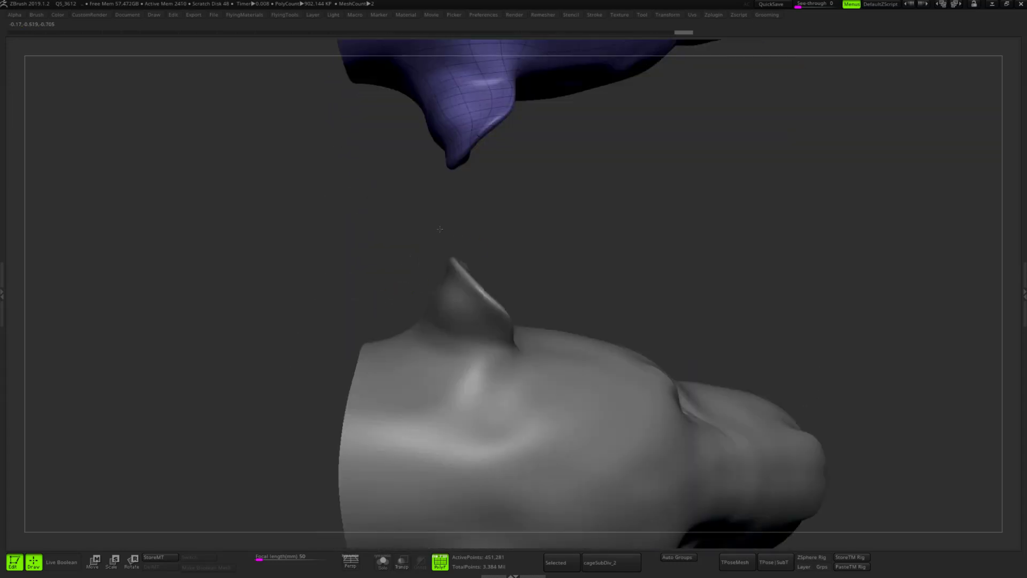
pyautogui.moveTo(439, 229); pyautogui.dragTo(498, 259, button='right')
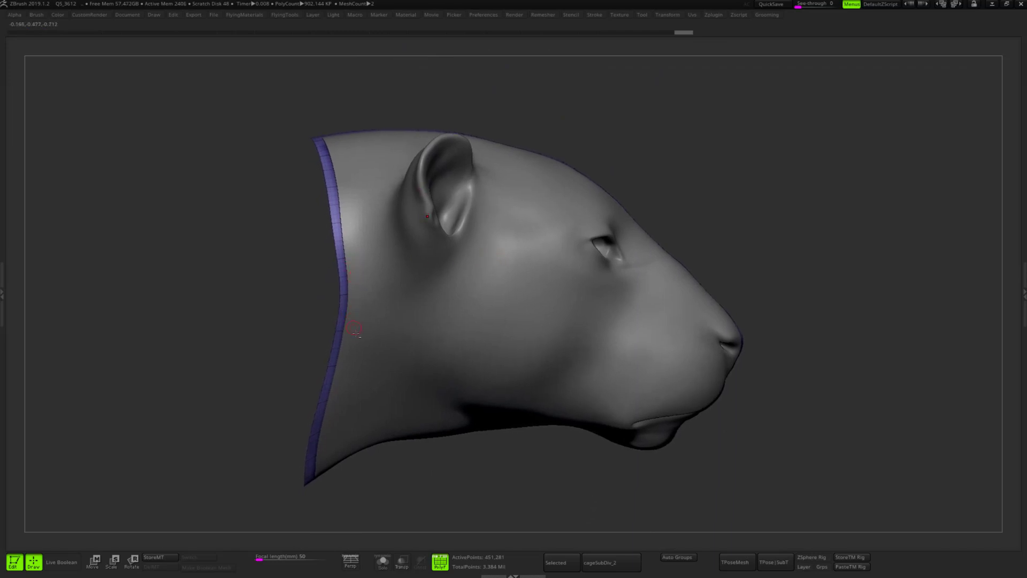
pyautogui.keyDown('alt'); pyautogui.moveTo(356, 333); pyautogui.dragTo(351, 291, button='right'); pyautogui.keyUp('alt')
pyautogui.keyDown('alt'); pyautogui.click(474, 301); pyautogui.keyUp('alt')
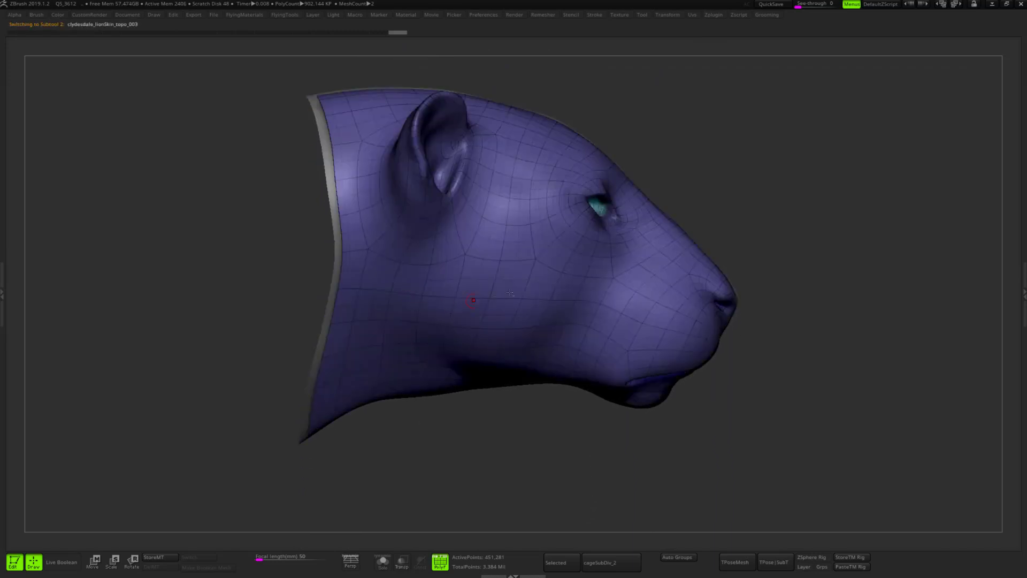
pyautogui.keyDown('alt'); pyautogui.moveTo(701, 184); pyautogui.dragTo(728, 186, button='right'); pyautogui.keyUp('alt')
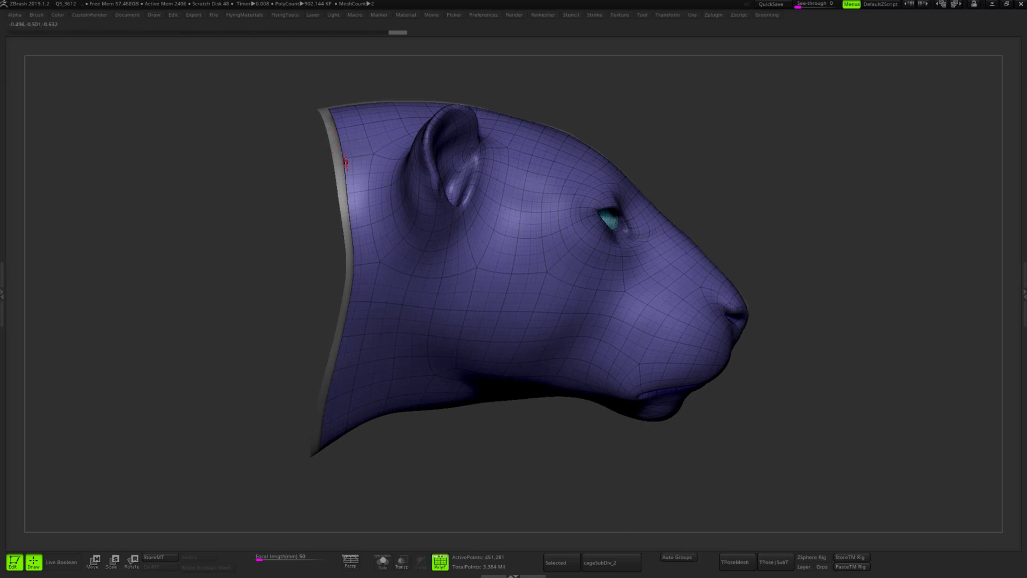
pyautogui.moveTo(348, 163); pyautogui.dragTo(404, 287, button='right')
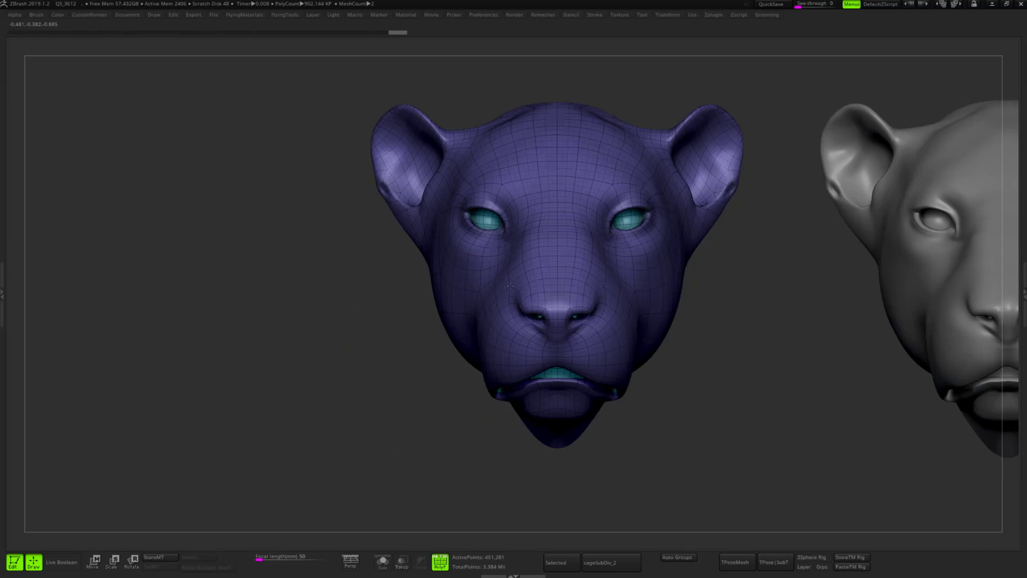
# Hide the polygon wireframe and compare the silhouettes of both heads from the front under darkened lighting.
pyautogui.press('l')
pyautogui.keyDown('alt'); pyautogui.moveTo(755, 303); pyautogui.dragTo(440, 300, button='right'); pyautogui.keyUp('alt')
pyautogui.hotkey('shift', 'f')
pyautogui.moveTo(448, 340); pyautogui.dragTo(456, 340, button='right')
pyautogui.moveTo(456, 340); pyautogui.dragTo(634, 400)
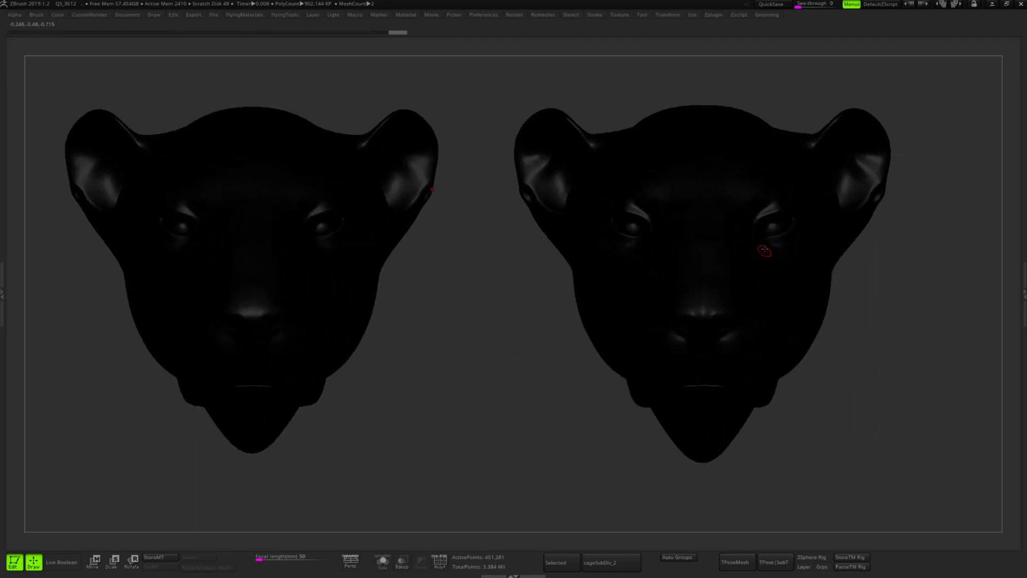
pyautogui.moveTo(762, 296)
pyautogui.keyDown('alt'); pyautogui.mouseDown(button='right')
pyautogui.moveTo(753, 306)
pyautogui.moveTo(749, 299)
pyautogui.mouseUp(button='right'); pyautogui.keyUp('alt')
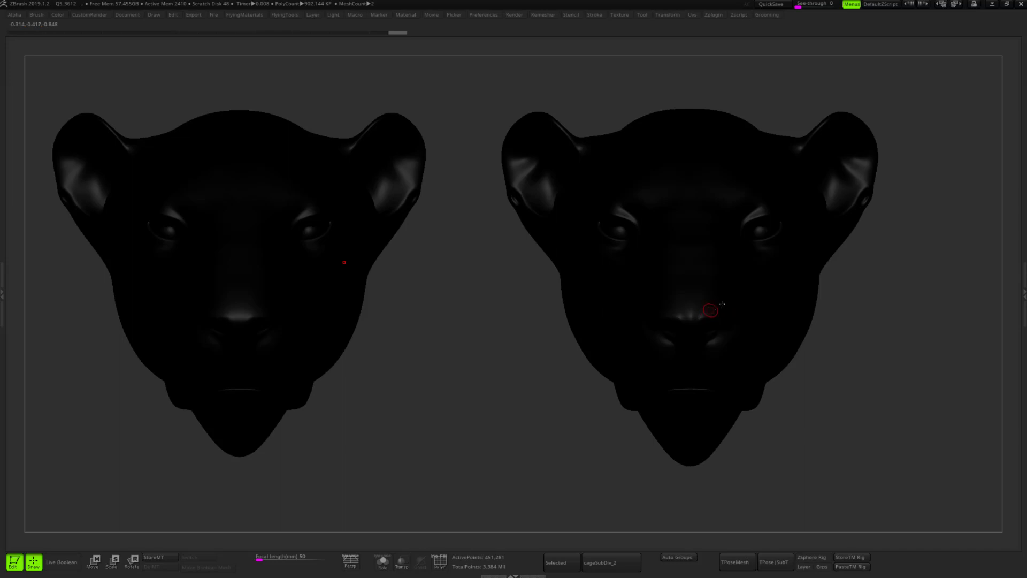
pyautogui.keyDown('alt'); pyautogui.moveTo(777, 278); pyautogui.dragTo(776, 292, button='right'); pyautogui.keyUp('alt')
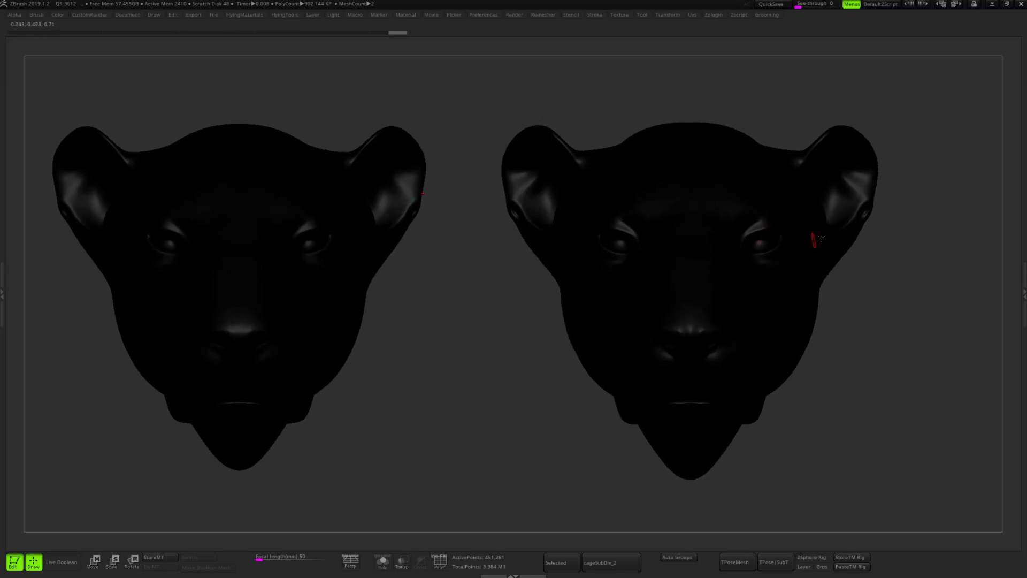
# Compare the overlapping side profiles of the two heads, ending with a front view of both.
pyautogui.moveTo(480, 327)
pyautogui.keyDown('alt'); pyautogui.mouseDown(button='right')
pyautogui.moveTo(463, 305)
pyautogui.moveTo(492, 326)
pyautogui.moveTo(535, 315)
pyautogui.moveTo(540, 331)
pyautogui.mouseUp(button='right'); pyautogui.keyUp('alt')
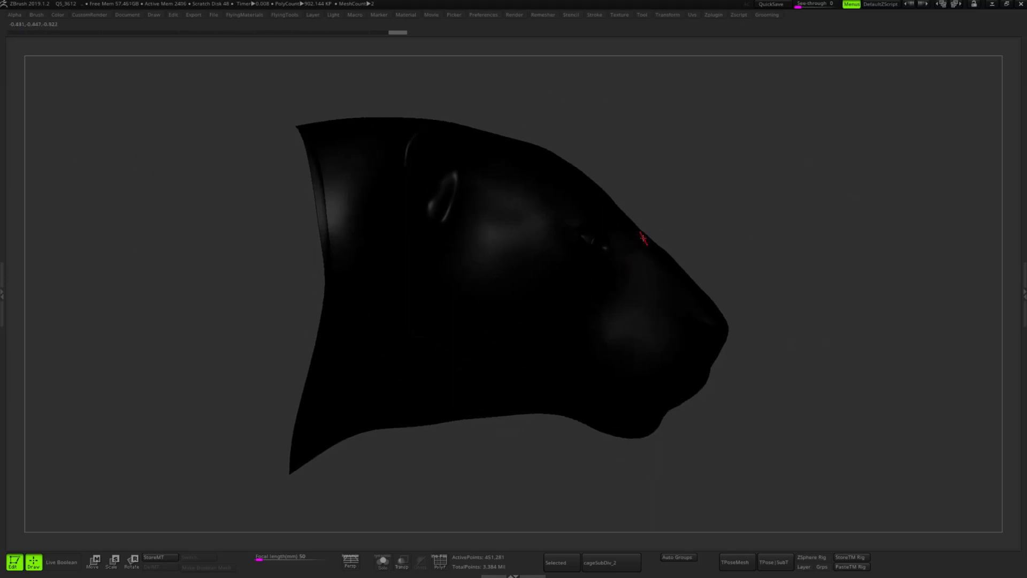
pyautogui.keyDown('alt'); pyautogui.moveTo(578, 242); pyautogui.dragTo(626, 272, button='right'); pyautogui.keyUp('alt')
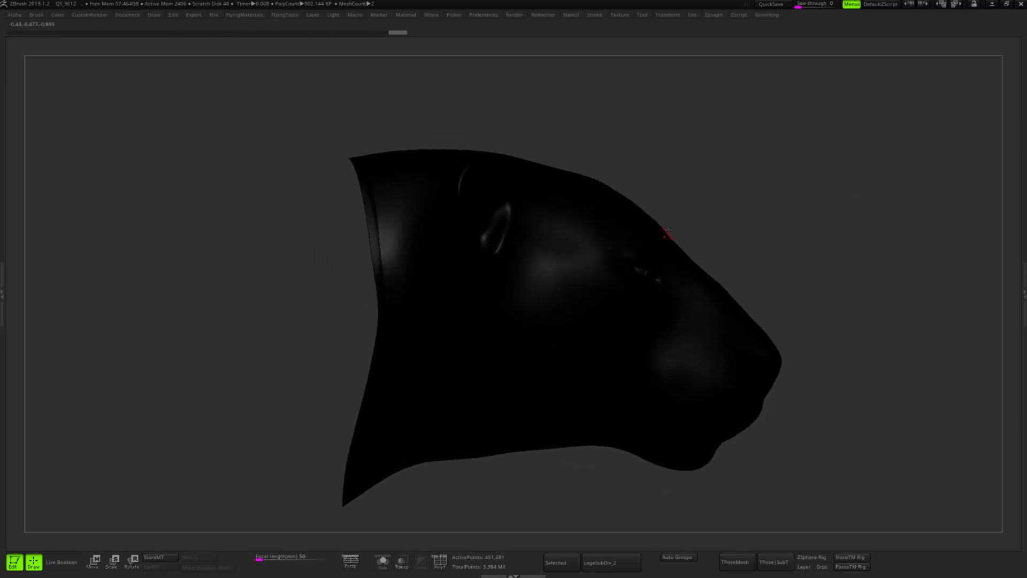
pyautogui.moveTo(670, 234); pyautogui.dragTo(613, 228, button='right')
pyautogui.keyDown('ctrl'); pyautogui.moveTo(613, 227); pyautogui.dragTo(654, 219, button='right'); pyautogui.keyUp('ctrl')
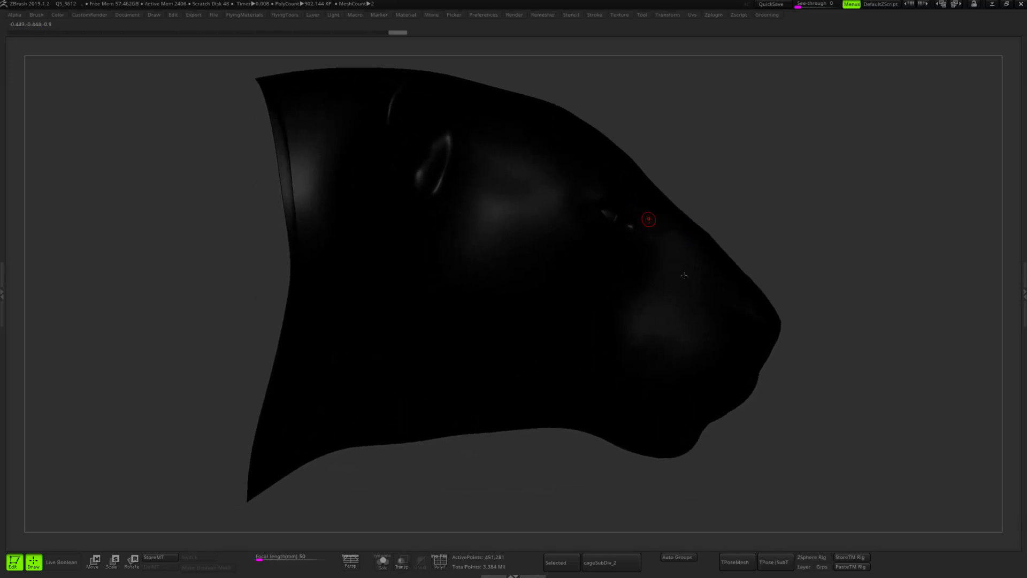
pyautogui.moveTo(761, 208); pyautogui.dragTo(680, 232, button='right')
pyautogui.keyDown('ctrl'); pyautogui.moveTo(824, 237); pyautogui.dragTo(516, 263, button='right'); pyautogui.keyUp('ctrl')
pyautogui.moveTo(609, 287)
pyautogui.keyDown('ctrl'); pyautogui.mouseDown(button='right')
pyautogui.moveTo(630, 300)
pyautogui.moveTo(609, 290)
pyautogui.mouseUp(button='right'); pyautogui.keyUp('ctrl')
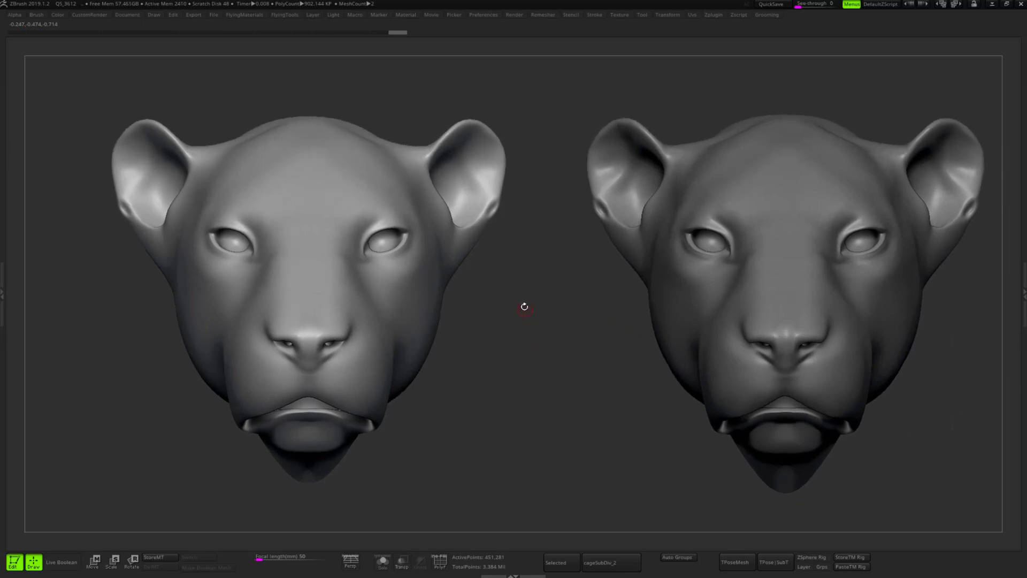
# Switch to the English bulldog tool and frame the full body in a three-quarter view.
pyautogui.keyDown('alt'); pyautogui.moveTo(525, 307); pyautogui.dragTo(500, 318); pyautogui.keyUp('alt')
pyautogui.press('F1')
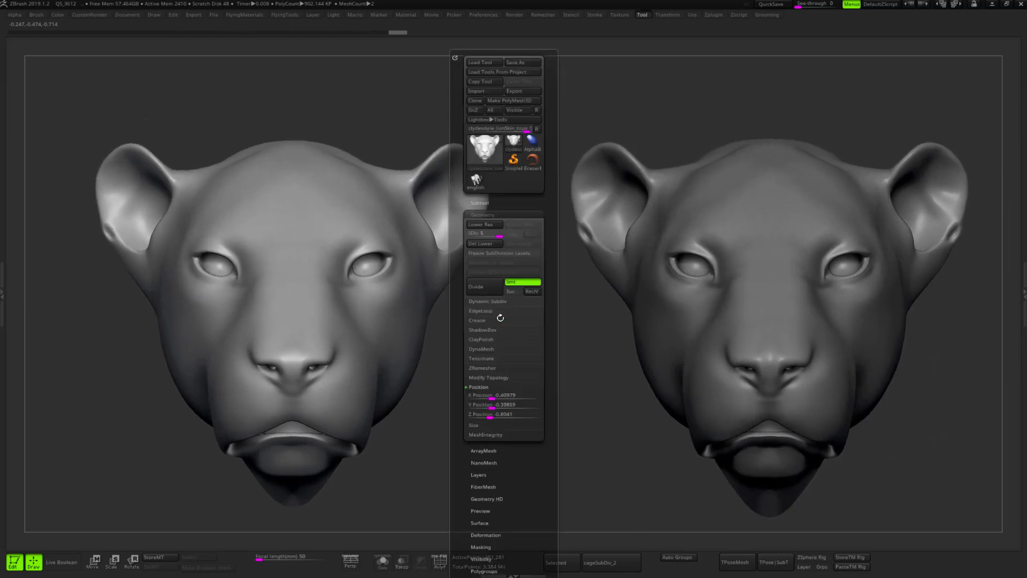
pyautogui.click(470, 190)
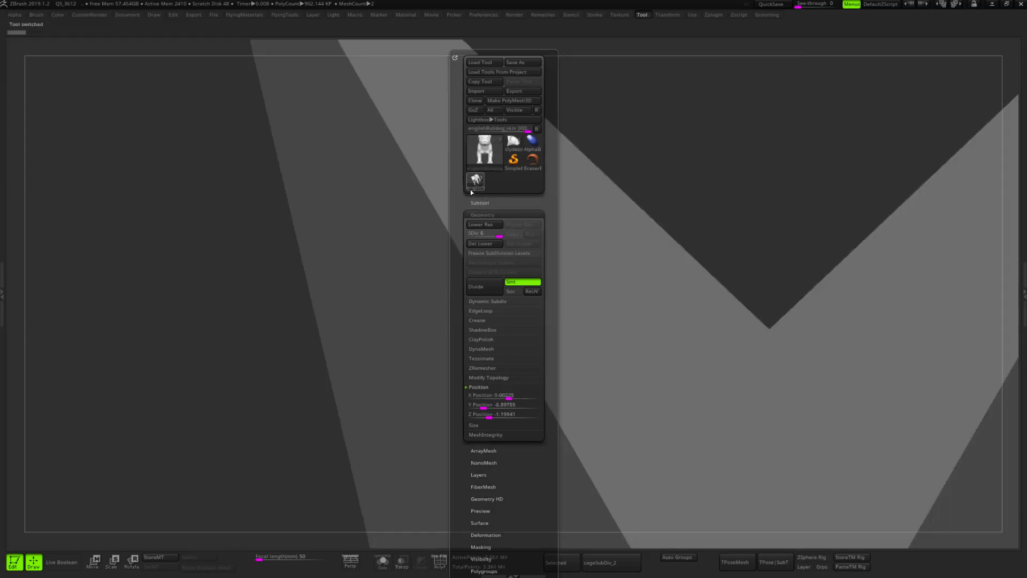
pyautogui.press('f')
pyautogui.keyDown('alt'); pyautogui.moveTo(586, 241); pyautogui.dragTo(704, 297, button='right'); pyautogui.keyUp('alt')
# Set the topmost lion_bs layer's intensity to 1 and hide the englishBulldog layer.
pyautogui.press('F1')
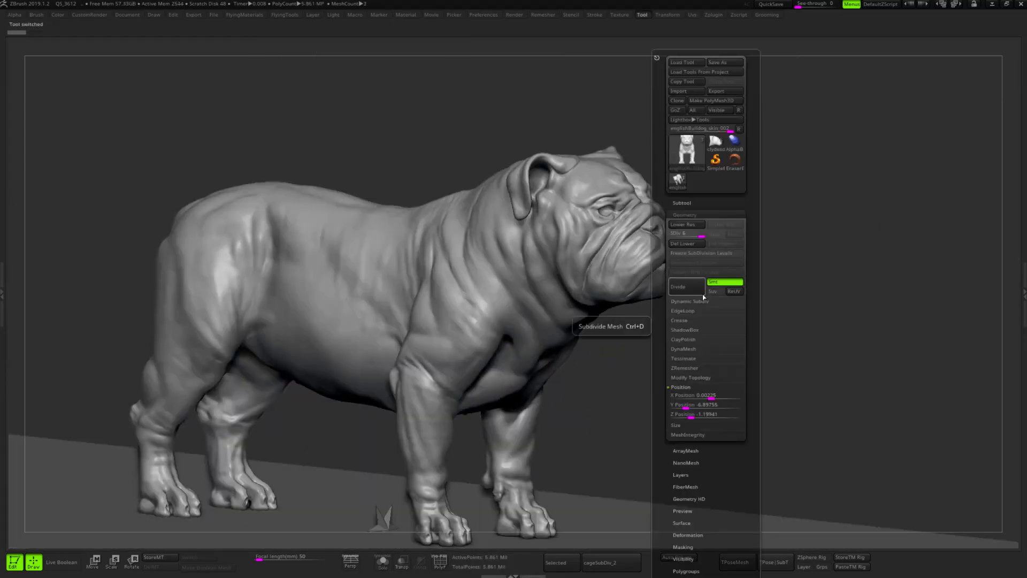
pyautogui.click(702, 213)
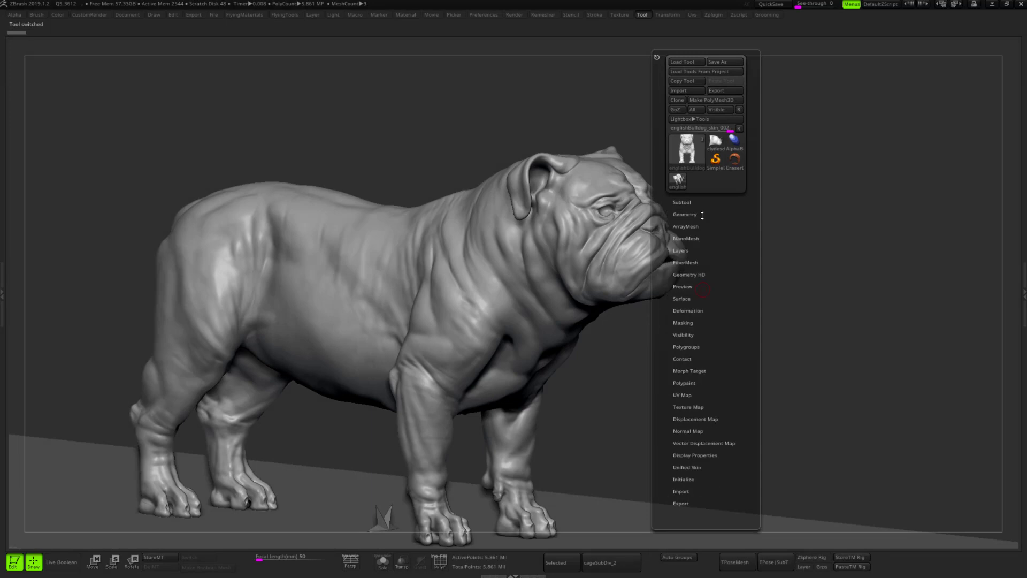
pyautogui.click(694, 250)
pyautogui.moveTo(716, 266)
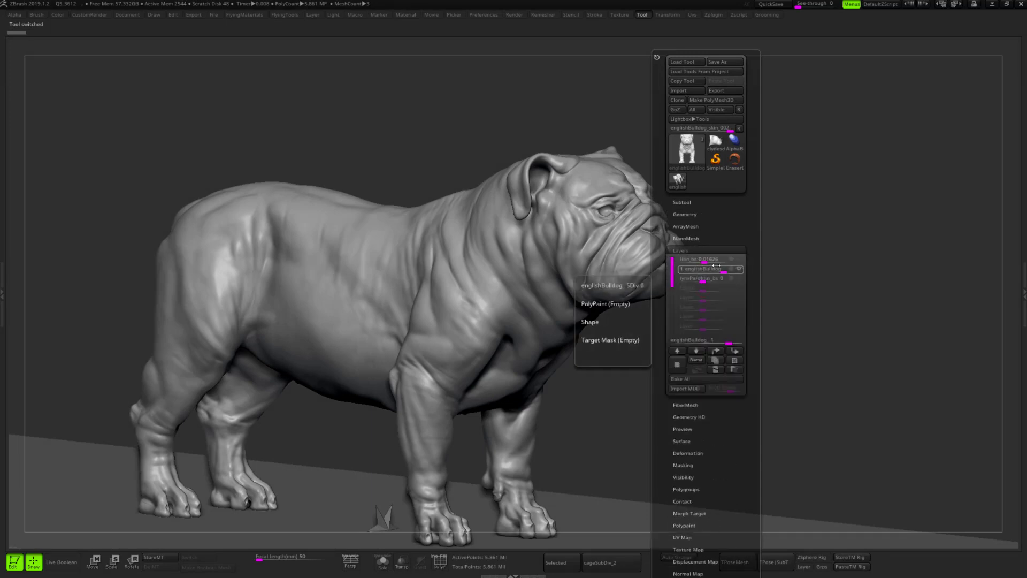
pyautogui.moveTo(718, 261); pyautogui.dragTo(739, 263)
pyautogui.click(739, 269)
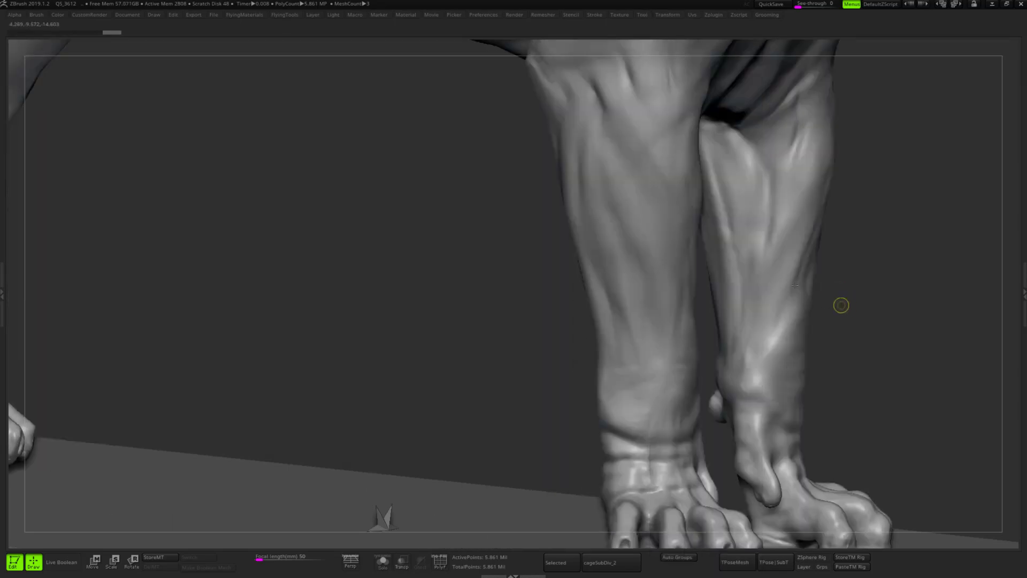
# Check the lion shape from the side and bake all layers into the mesh.
pyautogui.keyDown('ctrl'); pyautogui.moveTo(842, 305); pyautogui.dragTo(745, 300, button='right'); pyautogui.keyUp('ctrl')
pyautogui.hotkey('shift', 'f')
pyautogui.hotkey('shift', 'f')
pyautogui.keyDown('alt'); pyautogui.moveTo(754, 375); pyautogui.dragTo(774, 293, button='right'); pyautogui.keyUp('alt')
pyautogui.press('t')
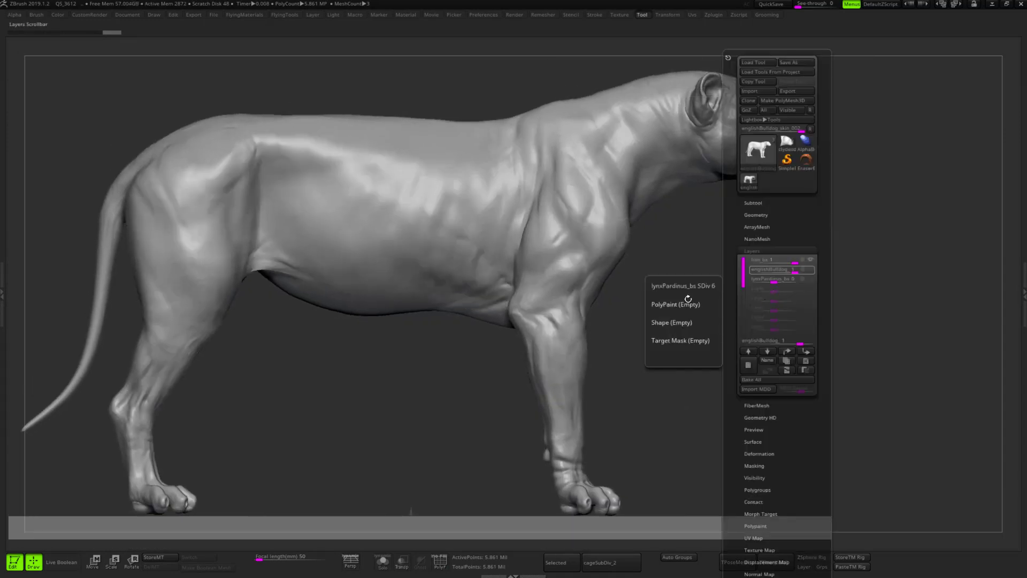
pyautogui.moveTo(689, 299); pyautogui.dragTo(618, 319)
pyautogui.keyDown('alt'); pyautogui.moveTo(693, 326); pyautogui.dragTo(805, 309); pyautogui.keyUp('alt')
pyautogui.press('F1')
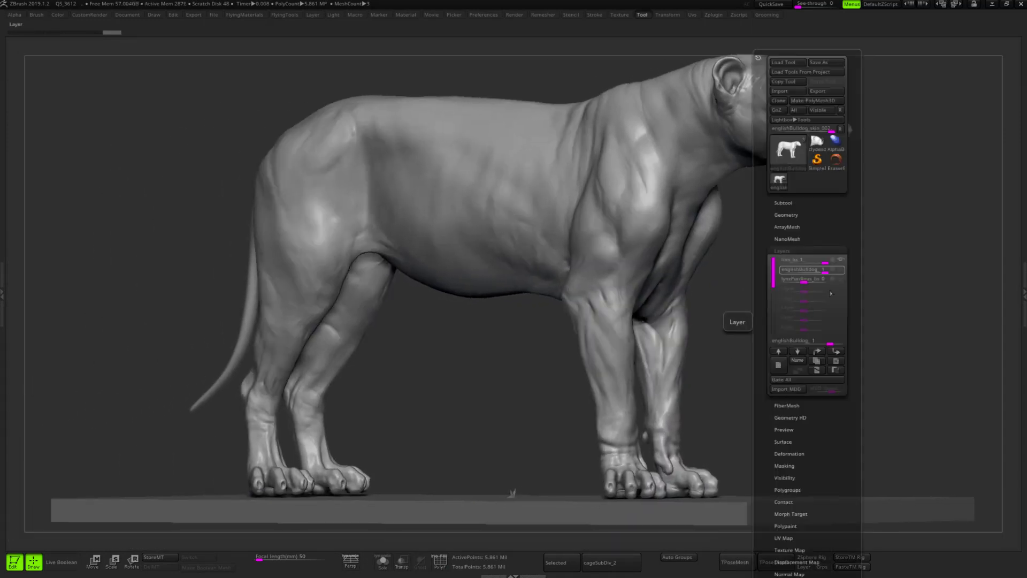
pyautogui.click(802, 381)
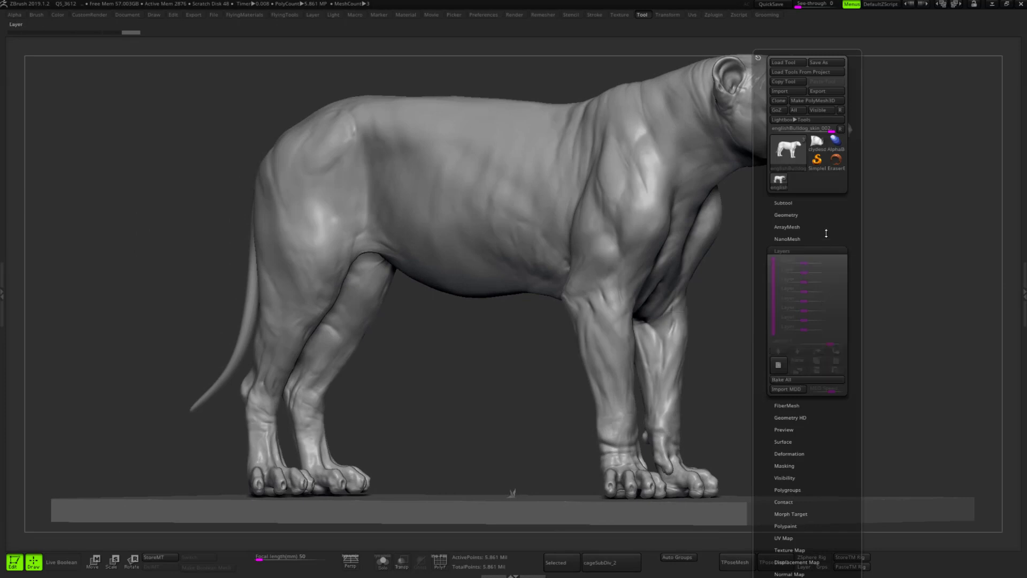
# Set the lion body to subdivision level 1 and delete its higher subdivision levels.
pyautogui.click(803, 216)
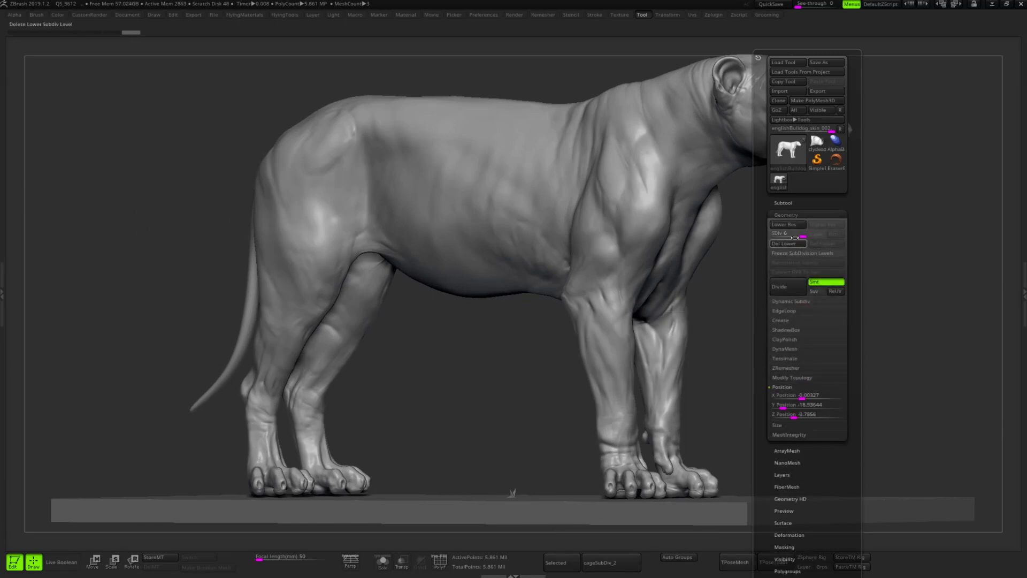
pyautogui.moveTo(802, 237); pyautogui.dragTo(775, 233)
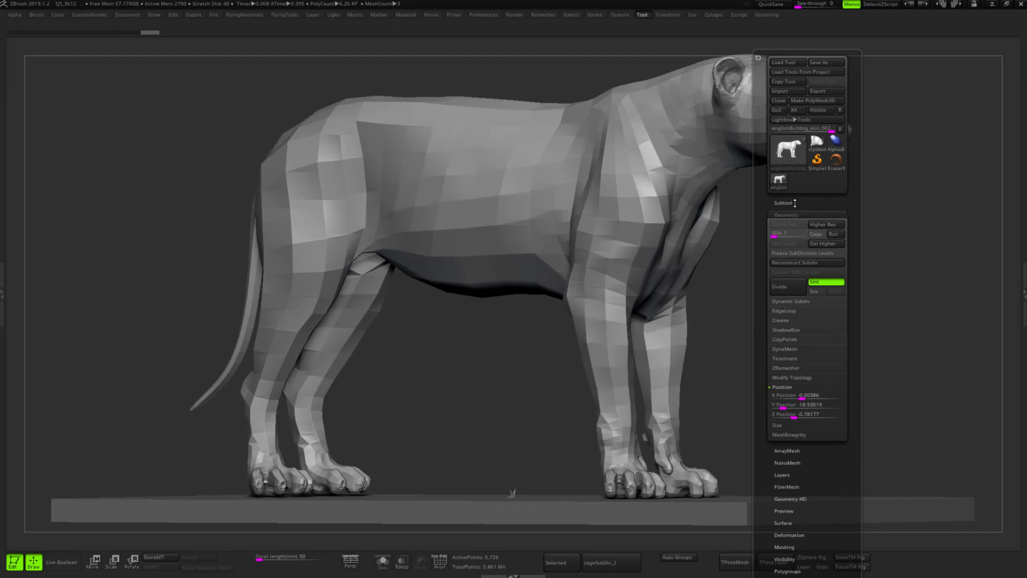
pyautogui.click(796, 203)
pyautogui.click(795, 202)
pyautogui.click(793, 214)
pyautogui.click(826, 244)
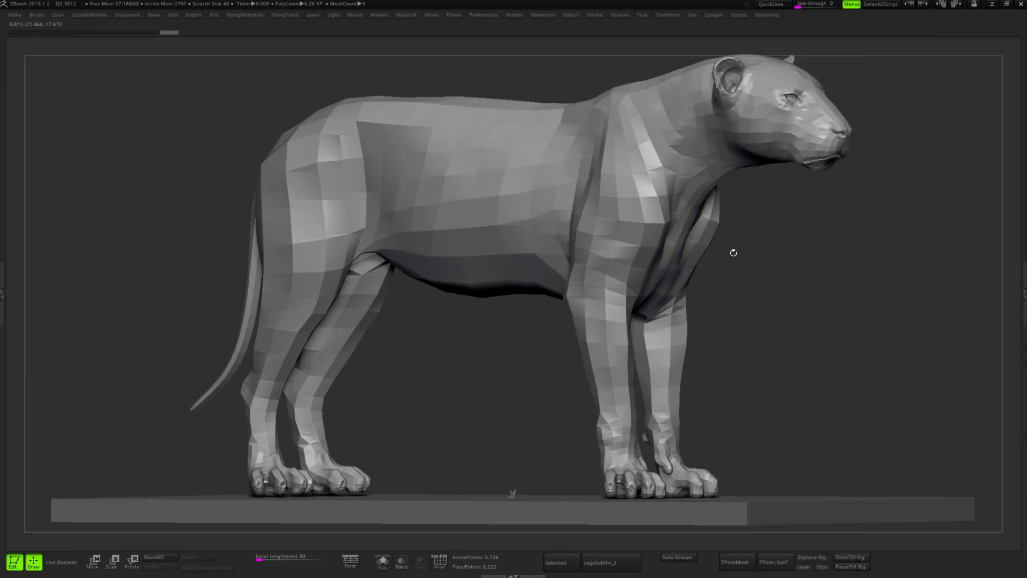
# Duplicate the low-resolution lion subtool, with the model in front view and the subtool list kept open beside the canvas.
pyautogui.keyDown('shift'); pyautogui.moveTo(733, 252); pyautogui.dragTo(709, 269); pyautogui.keyUp('shift')
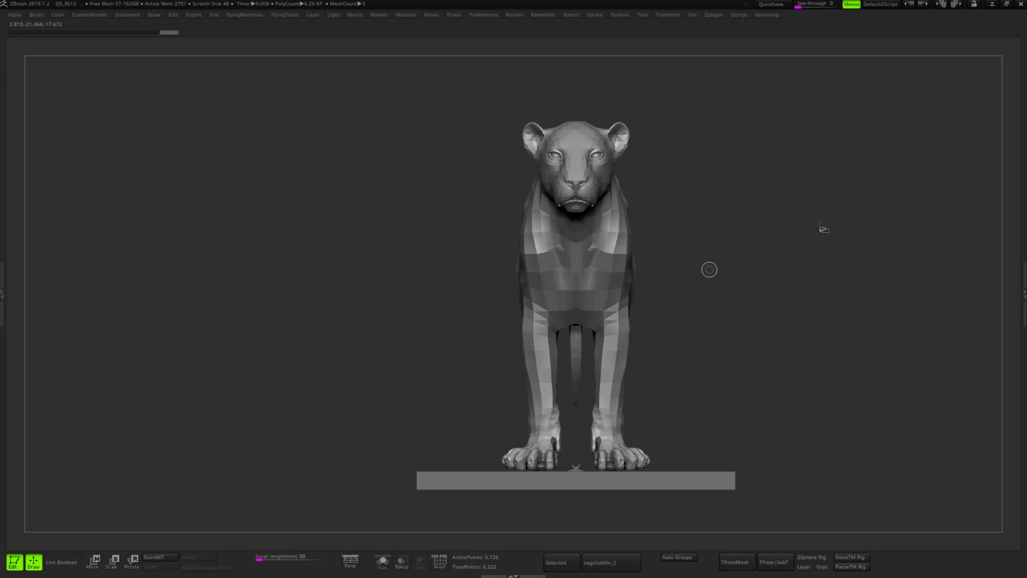
pyautogui.press('t')
pyautogui.click(829, 205)
pyautogui.press('F1')
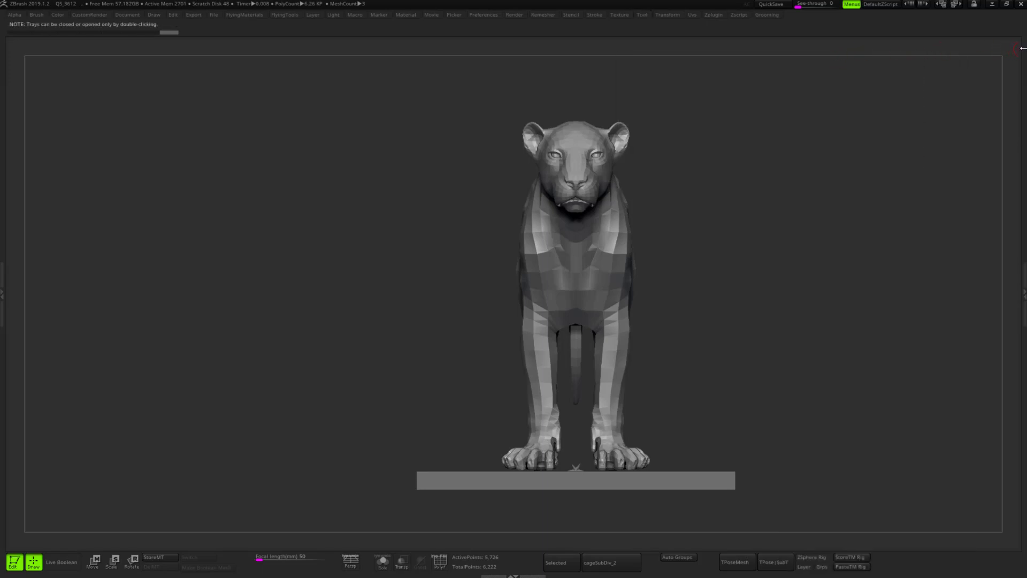
pyautogui.click(1024, 52)
pyautogui.scroll(-3, 1017, 170)
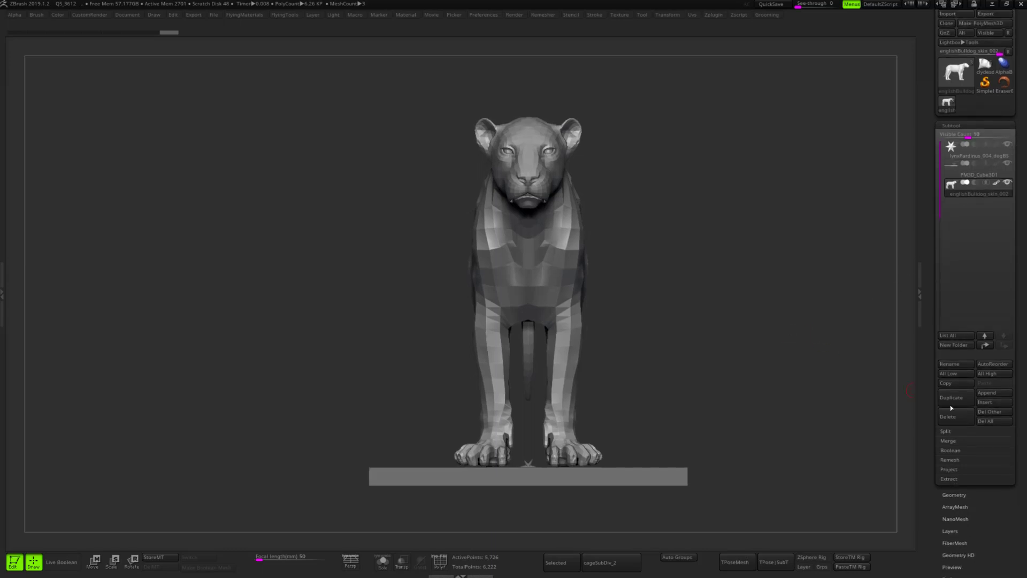
pyautogui.click(937, 403)
# Move the duplicated lion sideways along the X axis so it stands beside the original.
pyautogui.moveTo(734, 389)
pyautogui.keyDown('alt'); pyautogui.mouseDown()
pyautogui.moveTo(761, 389)
pyautogui.moveTo(750, 390)
pyautogui.mouseUp(); pyautogui.keyUp('alt')
pyautogui.press('w')
pyautogui.moveTo(634, 469); pyautogui.dragTo(454, 469)
pyautogui.hotkey('ctrl', 'z')
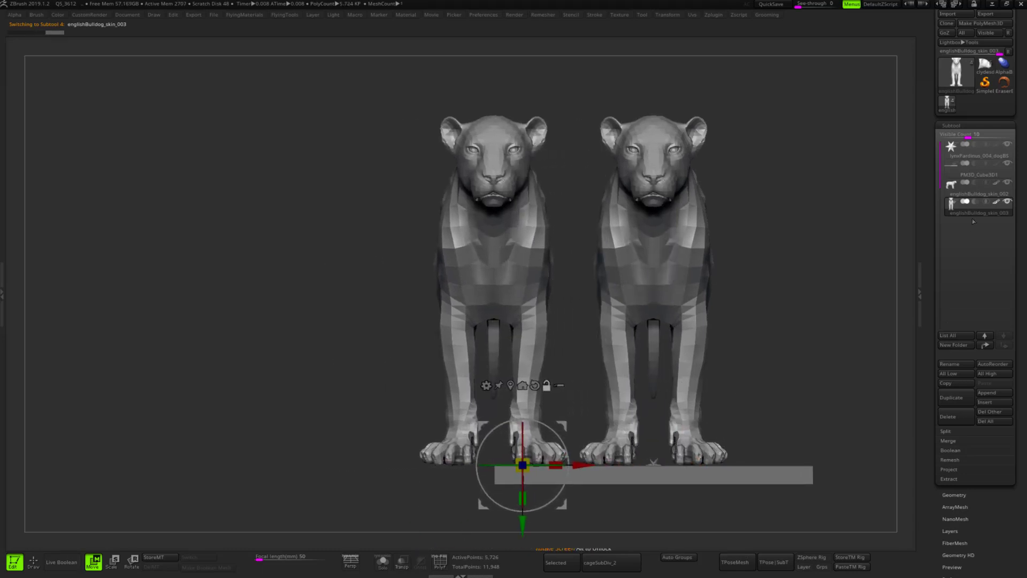
# Hide the star and floor cube subtools, keeping only the two lion bodies visible.
pyautogui.click(1008, 201)
pyautogui.click(1008, 202)
pyautogui.click(1009, 203)
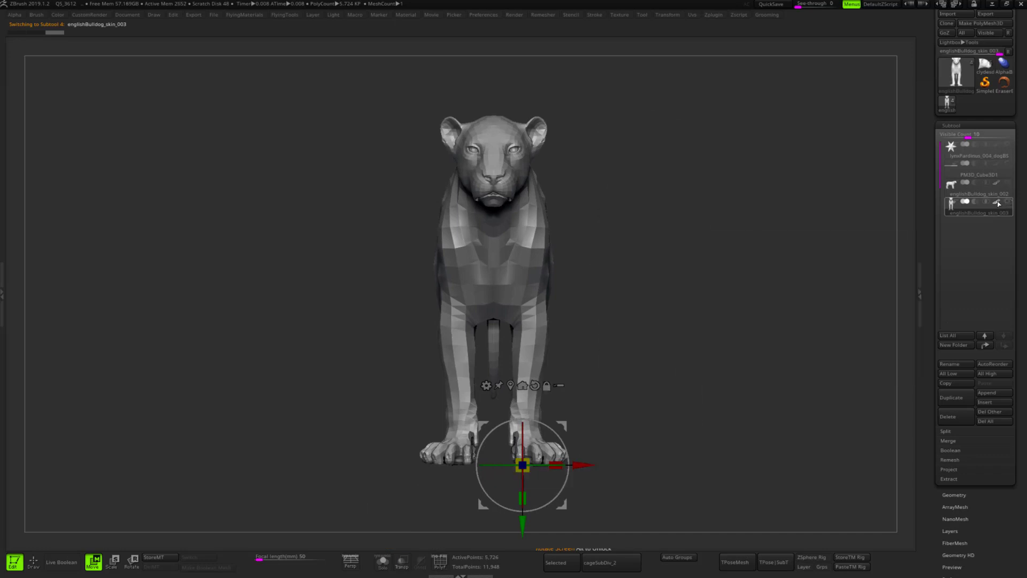
pyautogui.click(1009, 204)
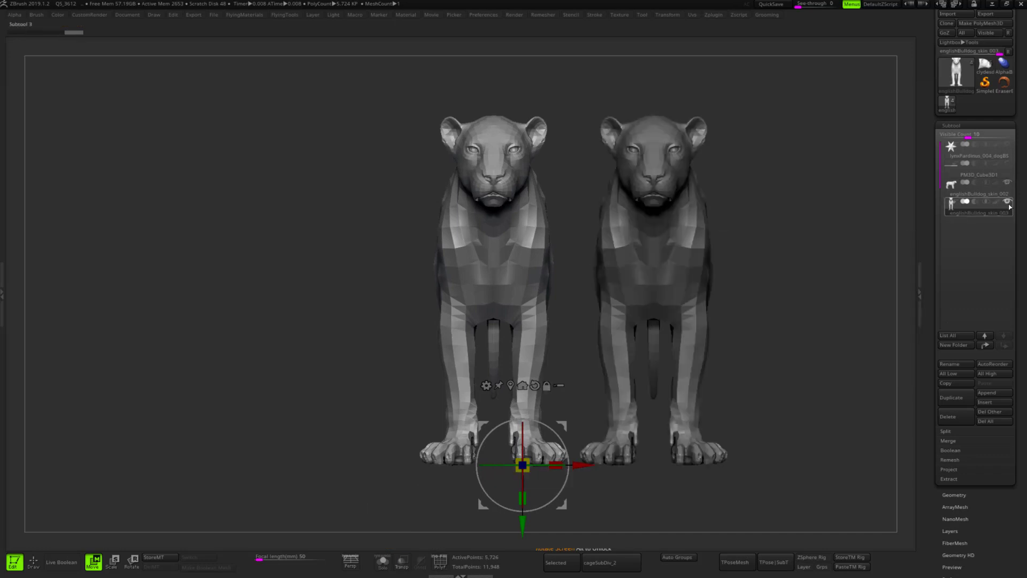
# Rename the duplicated lion subtool as StandardSubdiv.
pyautogui.keyDown('alt'); pyautogui.moveTo(575, 306); pyautogui.dragTo(512, 326); pyautogui.keyUp('alt')
pyautogui.press('F2')
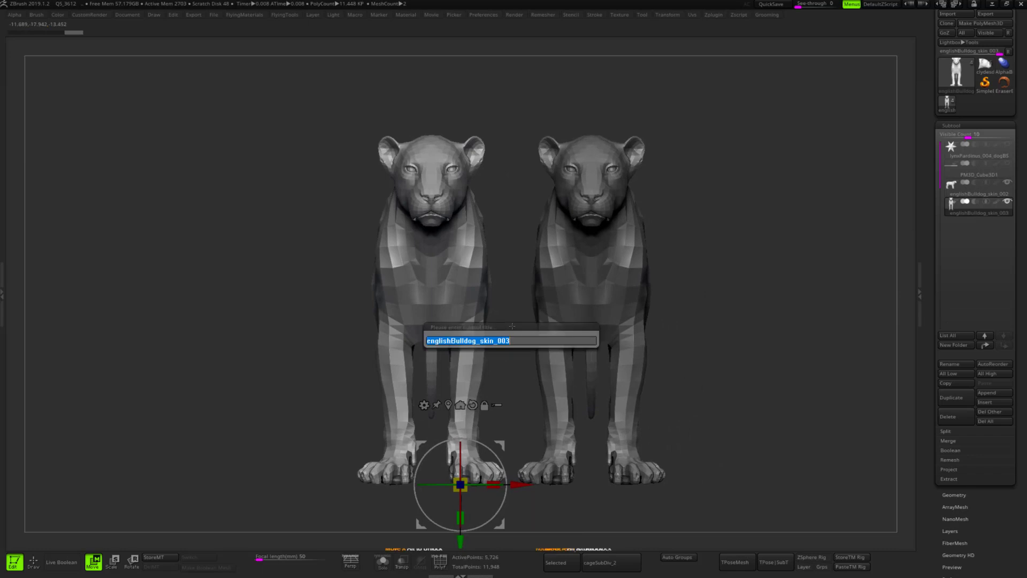
pyautogui.write('standardSubdiv')
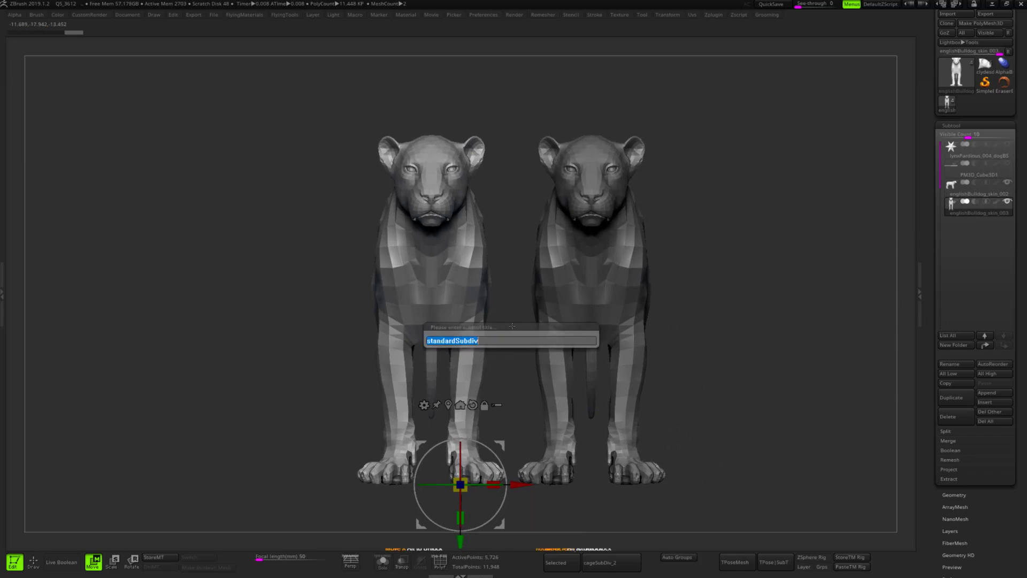
pyautogui.press('Return')
# Select the original lion body, rename its subtool as CageSubdiv, and return to Draw mode.
pyautogui.keyDown('alt'); pyautogui.click(585, 303); pyautogui.keyUp('alt')
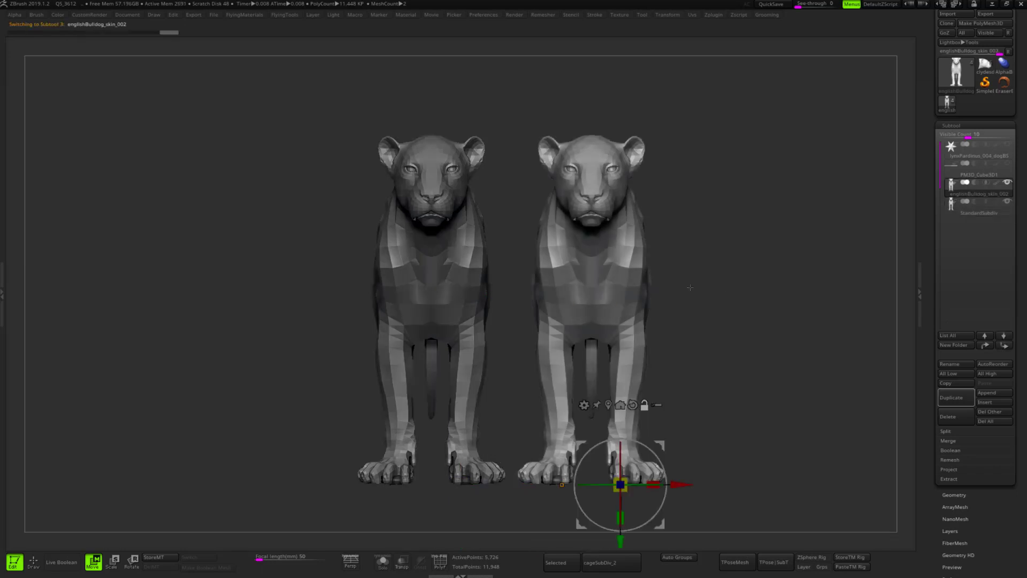
pyautogui.keyDown('alt'); pyautogui.moveTo(748, 290); pyautogui.dragTo(685, 289); pyautogui.keyUp('alt')
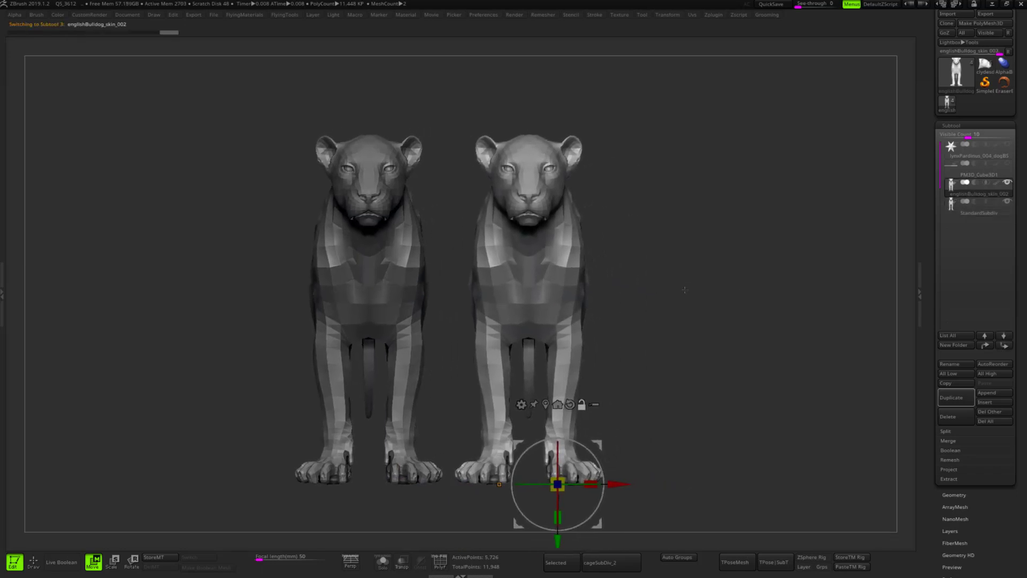
pyautogui.press('F2')
pyautogui.write('cageSubdiv')
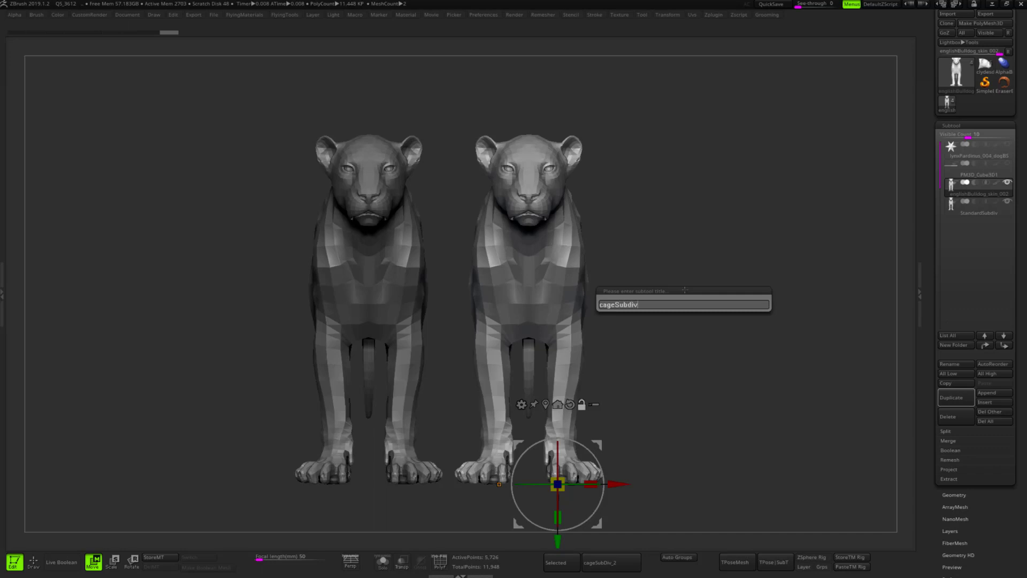
pyautogui.press('Return')
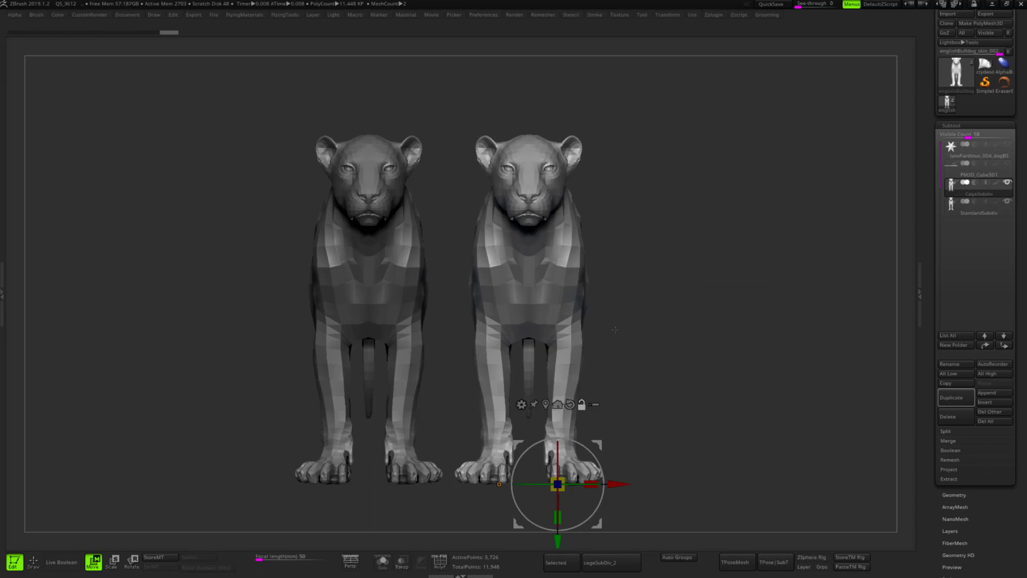
pyautogui.press('t')
pyautogui.press('Escape')
pyautogui.press('q')
# Divide the StandardSubdiv lion four times with smoothing on, up to subdivision level 5, and orbit around the result.
pyautogui.keyDown('alt'); pyautogui.moveTo(642, 335); pyautogui.dragTo(720, 312); pyautogui.keyUp('alt')
pyautogui.keyDown('alt'); pyautogui.click(412, 271); pyautogui.keyUp('alt')
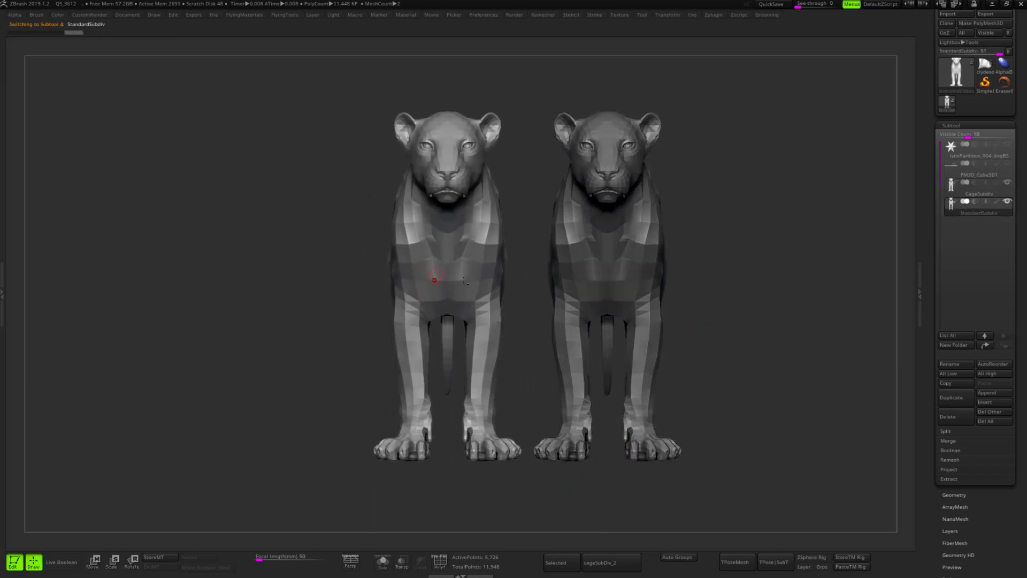
pyautogui.click(958, 495)
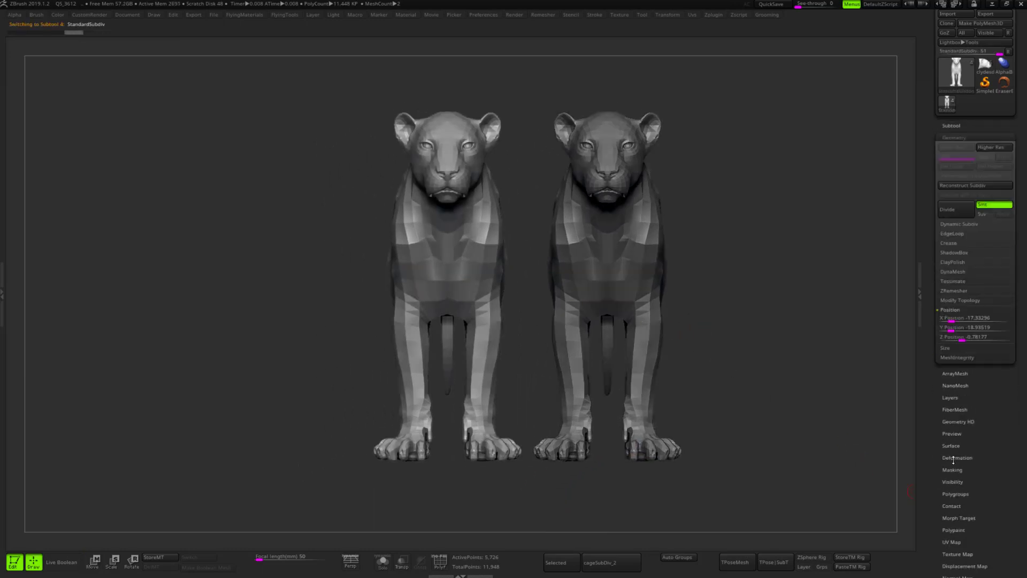
pyautogui.click(955, 208)
pyautogui.click(954, 209)
pyautogui.click(954, 210)
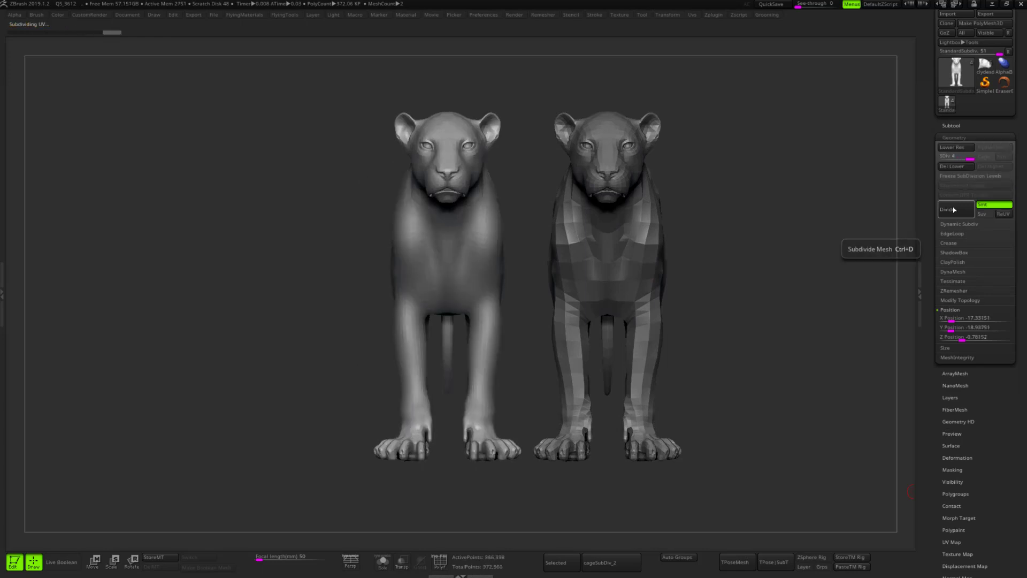
pyautogui.click(955, 209)
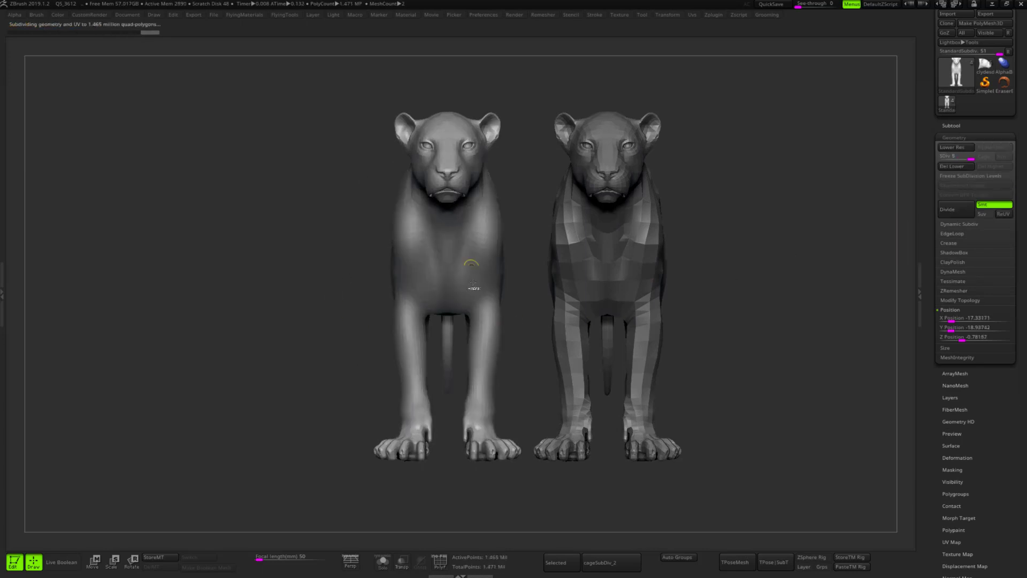
pyautogui.moveTo(473, 282); pyautogui.dragTo(486, 313, button='right')
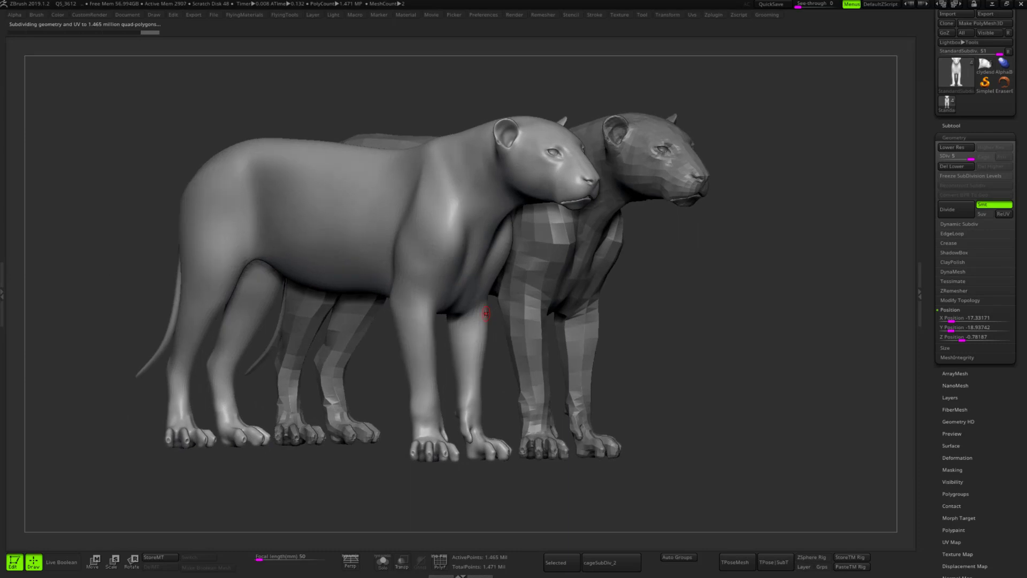
pyautogui.moveTo(584, 317); pyautogui.dragTo(650, 332, button='right')
# Select the CageSubdiv lion and subdivide it to level 5 with the custom cage subdivision command.
pyautogui.keyDown('alt'); pyautogui.click(740, 257); pyautogui.keyUp('alt')
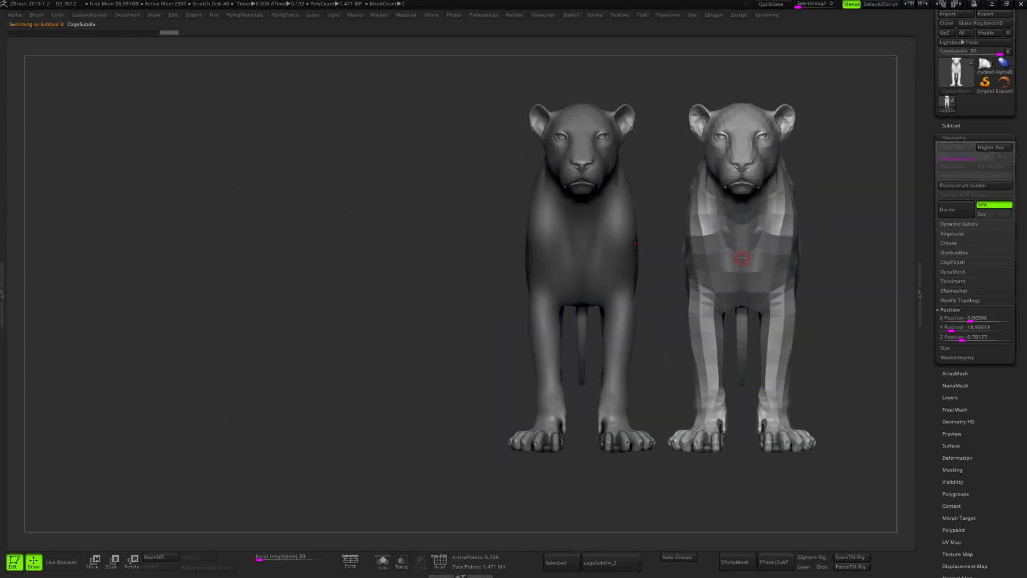
pyautogui.keyDown('alt'); pyautogui.moveTo(807, 300); pyautogui.dragTo(623, 313, button='right'); pyautogui.keyUp('alt')
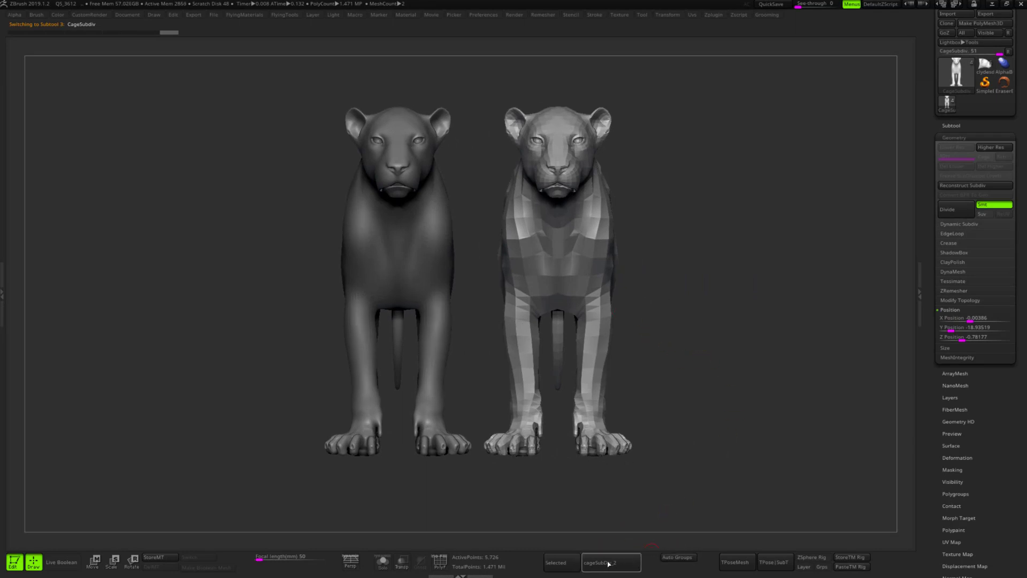
pyautogui.click(568, 565)
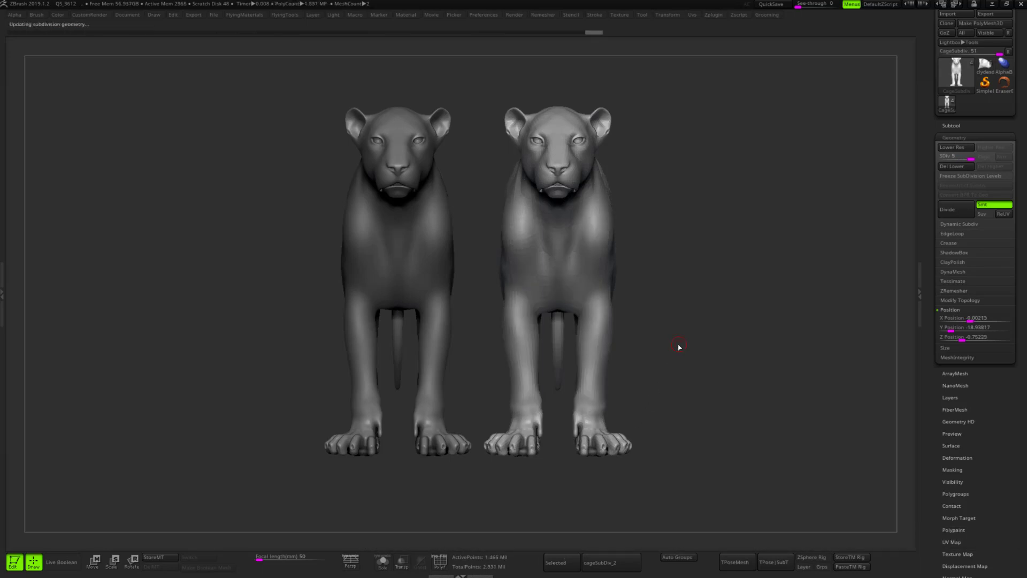
# Turn on polypaint display for both the CageSubdiv and StandardSubdiv subtools so their shading matches.
pyautogui.keyDown('alt'); pyautogui.moveTo(678, 347); pyautogui.dragTo(716, 393); pyautogui.keyUp('alt')
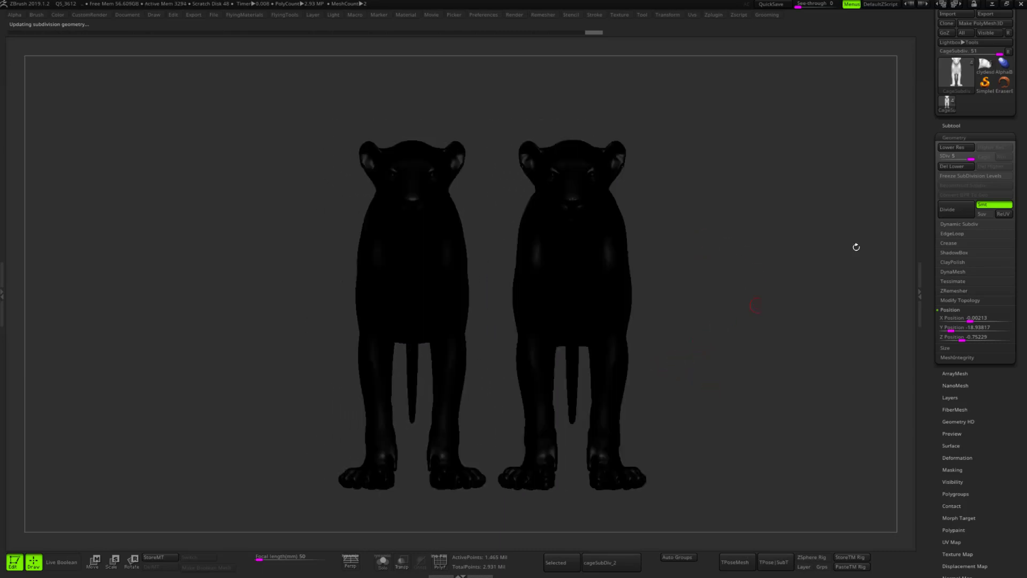
pyautogui.click(971, 124)
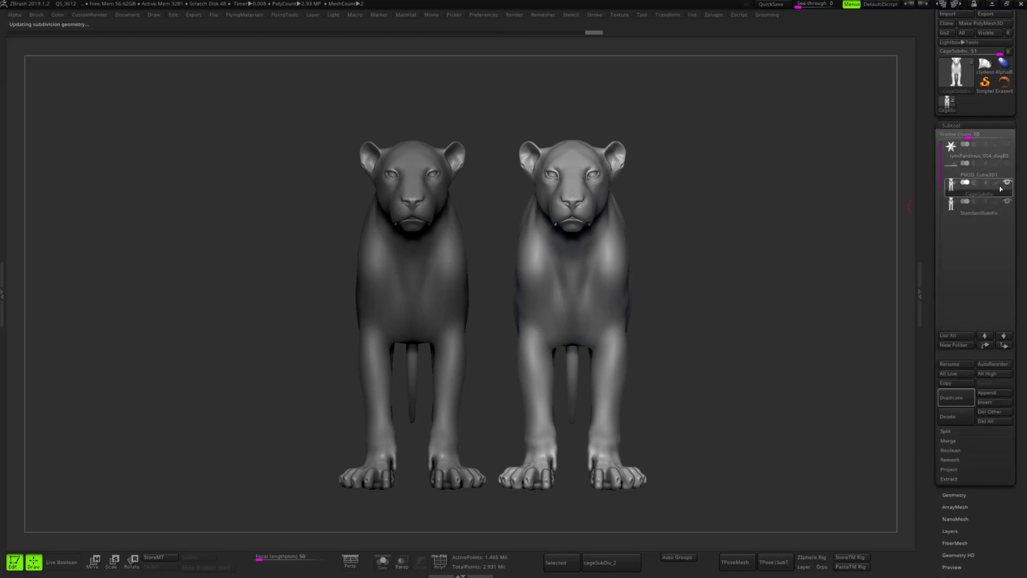
pyautogui.click(997, 203)
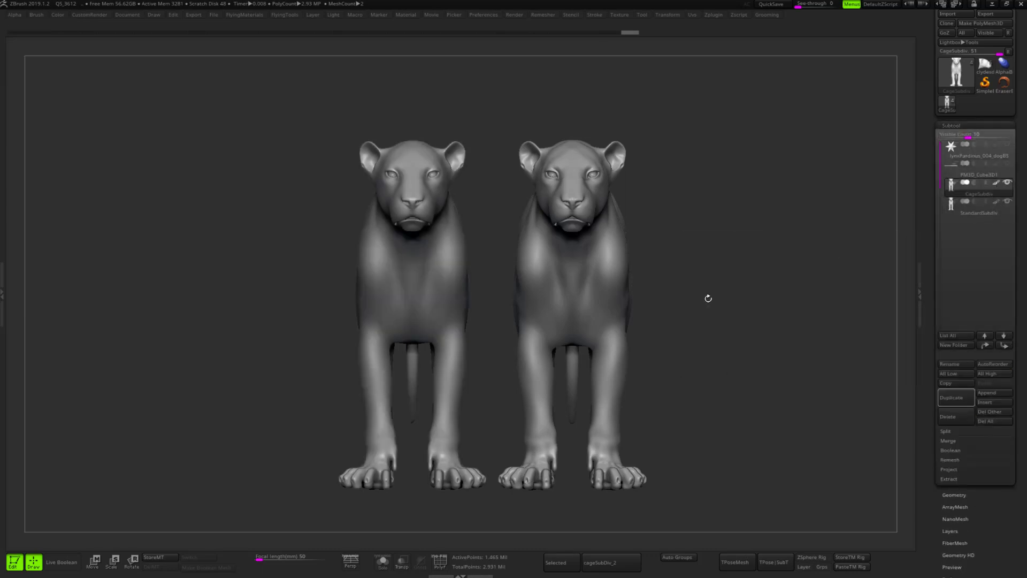
# Examine the shoulders, flanks and hindquarters of both subdivided lions from several angles, switching the active subtool to StandardSubdiv.
pyautogui.moveTo(561, 278)
pyautogui.keyDown('ctrl'); pyautogui.mouseDown(button='right')
pyautogui.moveTo(729, 339)
pyautogui.moveTo(773, 448)
pyautogui.mouseUp(button='right'); pyautogui.keyUp('ctrl')
pyautogui.moveTo(456, 372); pyautogui.dragTo(486, 371, button='right')
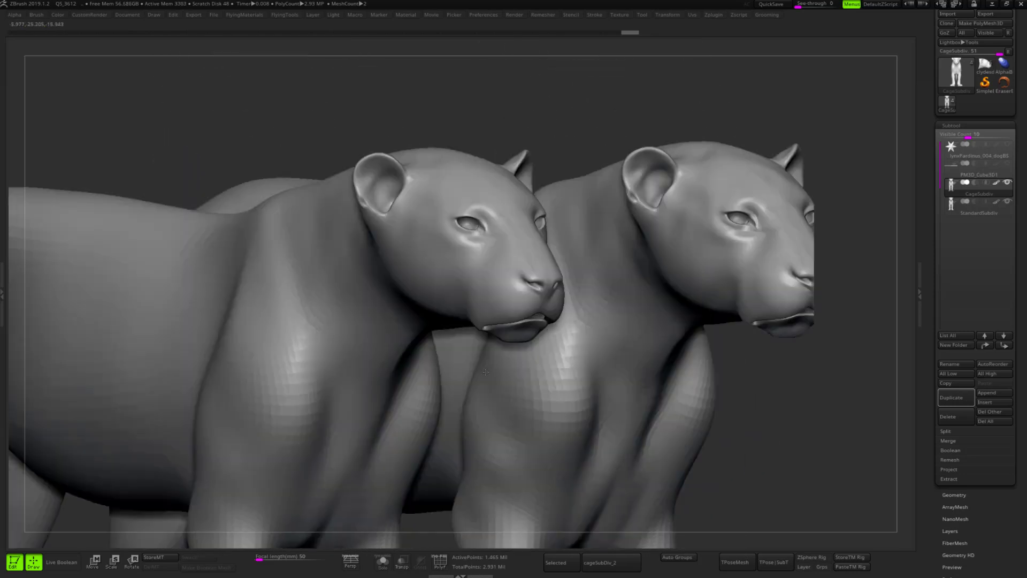
pyautogui.moveTo(486, 372); pyautogui.dragTo(583, 375)
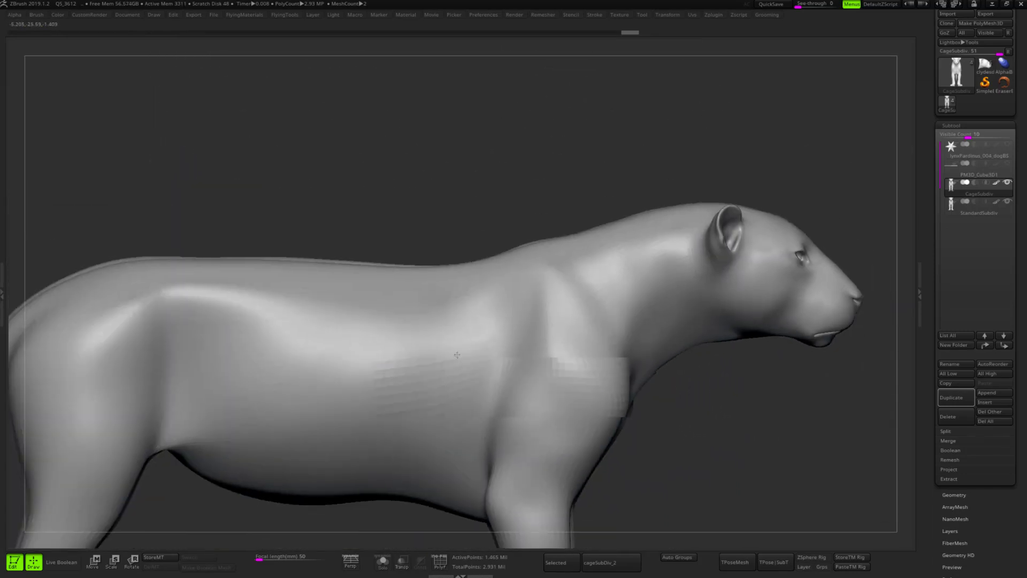
pyautogui.keyDown('alt'); pyautogui.moveTo(457, 354); pyautogui.dragTo(611, 287, button='right'); pyautogui.keyUp('alt')
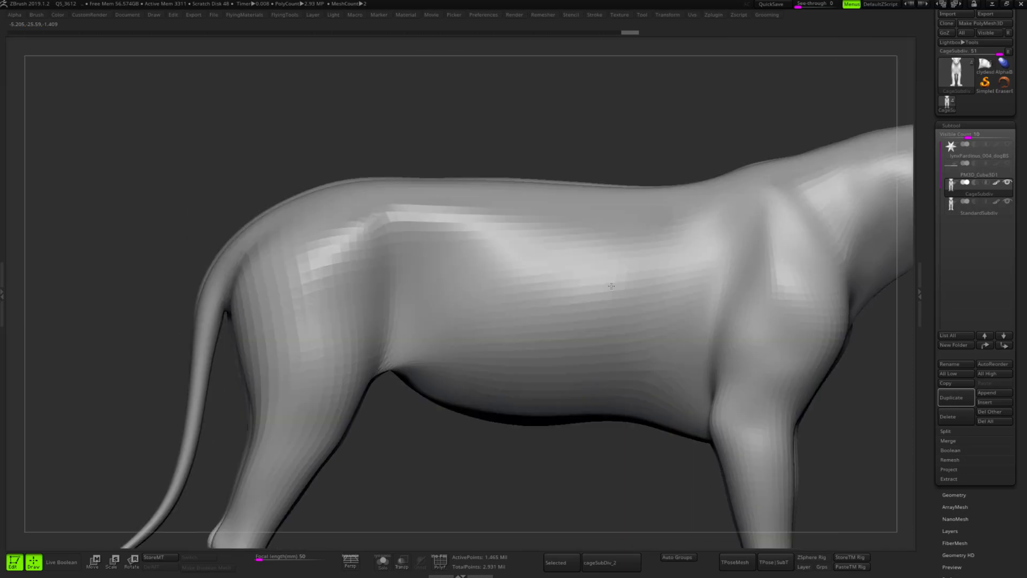
pyautogui.keyDown('alt'); pyautogui.click(402, 241); pyautogui.keyUp('alt')
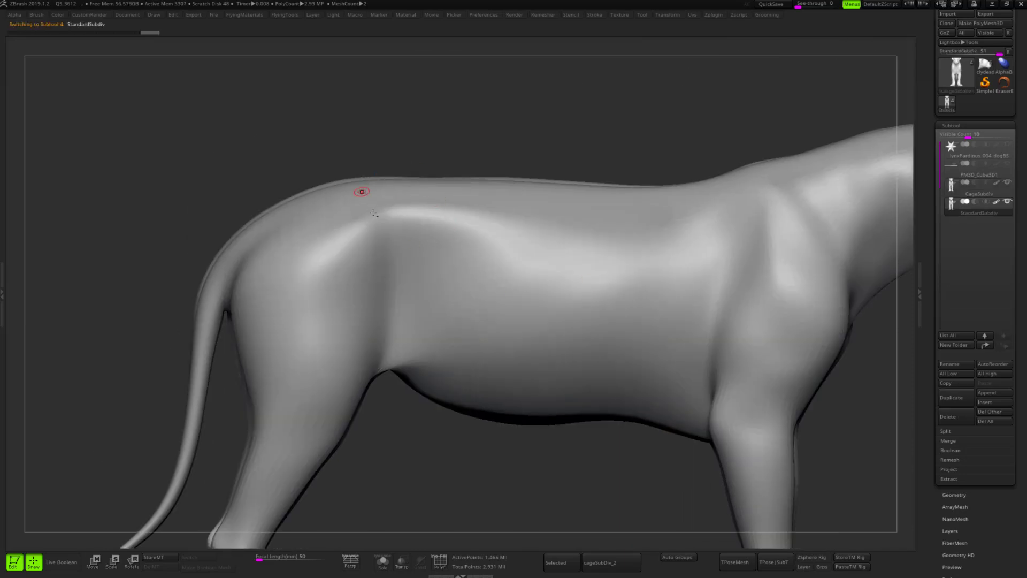
pyautogui.keyDown('alt'); pyautogui.moveTo(499, 406); pyautogui.dragTo(485, 74, button='right'); pyautogui.keyUp('alt')
pyautogui.keyDown('ctrl'); pyautogui.moveTo(248, 201); pyautogui.dragTo(557, 447, button='right'); pyautogui.keyUp('ctrl')
pyautogui.moveTo(401, 378); pyautogui.dragTo(379, 328, button='right')
pyautogui.keyDown('alt'); pyautogui.moveTo(665, 342); pyautogui.dragTo(336, 375, button='right'); pyautogui.keyUp('alt')
pyautogui.keyDown('alt'); pyautogui.moveTo(686, 355); pyautogui.dragTo(726, 371, button='right'); pyautogui.keyUp('alt')
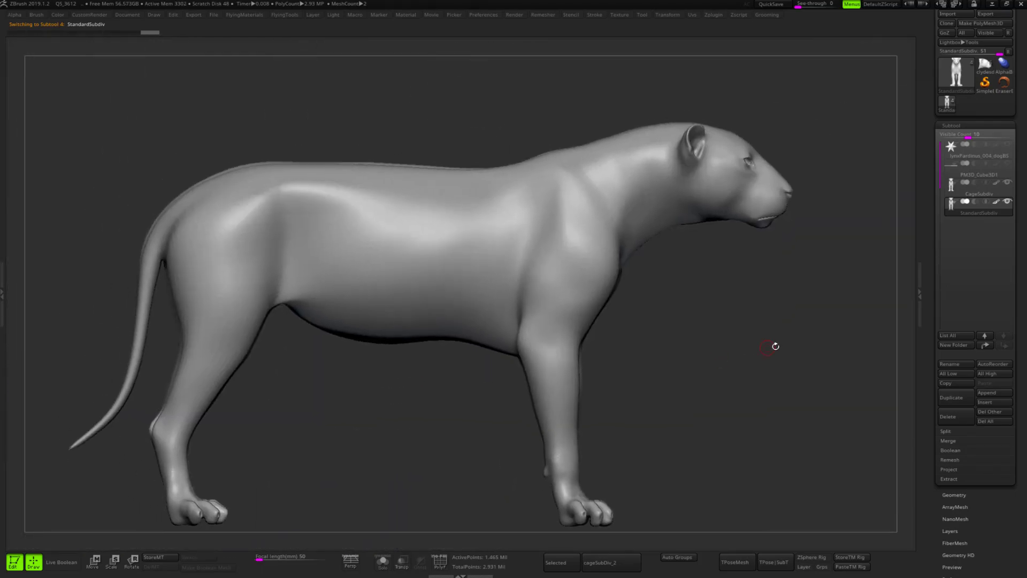
pyautogui.moveTo(775, 346); pyautogui.dragTo(712, 350, button='right')
pyautogui.keyDown('alt'); pyautogui.moveTo(564, 344); pyautogui.dragTo(760, 322, button='right'); pyautogui.keyUp('alt')
pyautogui.keyDown('alt'); pyautogui.moveTo(760, 322); pyautogui.dragTo(753, 322); pyautogui.keyUp('alt')
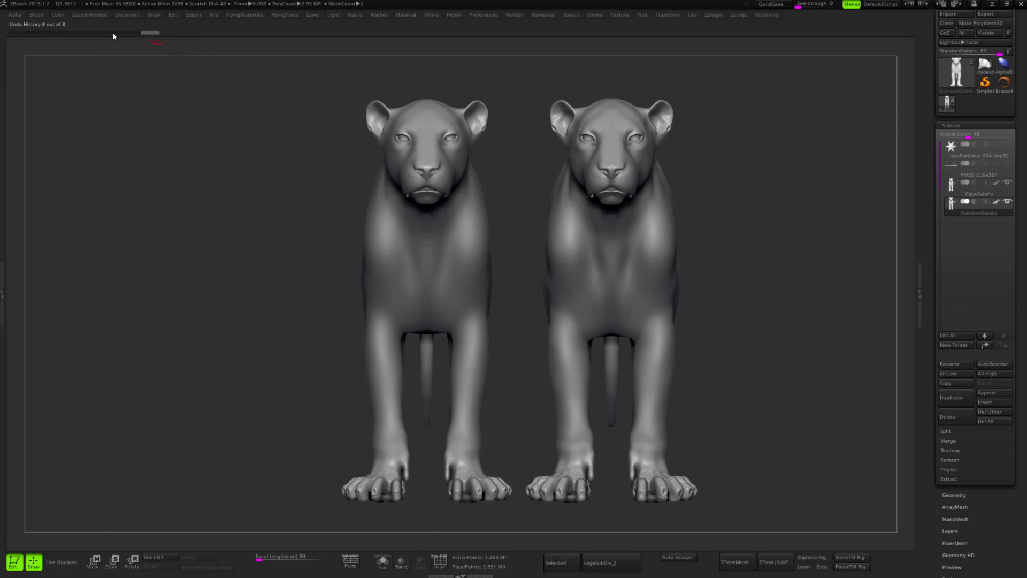
# Roll the StandardSubdiv lion back to the earliest low-resolution state in its undo history.
pyautogui.moveTo(114, 34); pyautogui.dragTo(34, 35)
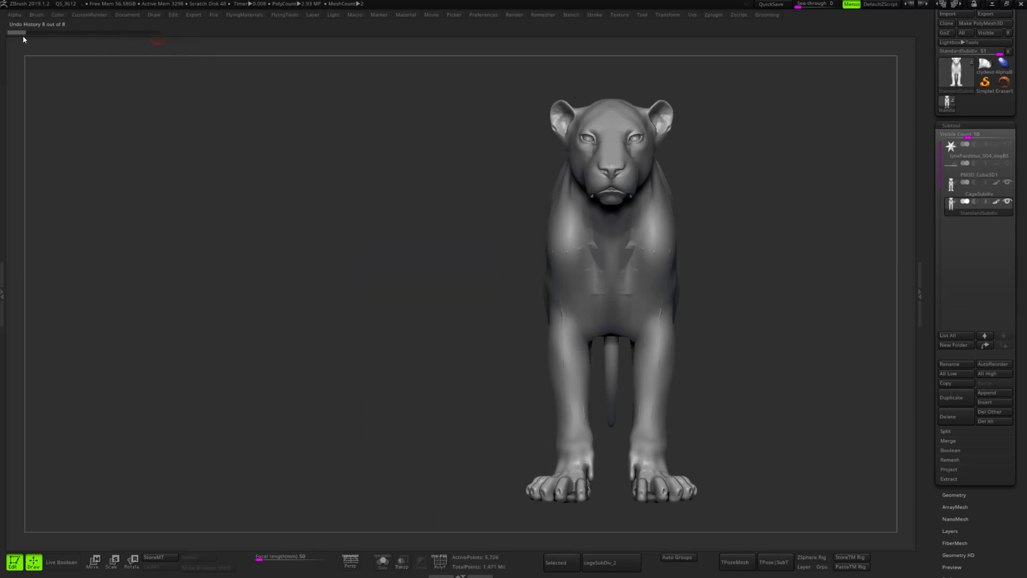
pyautogui.keyDown('alt'); pyautogui.moveTo(396, 192); pyautogui.dragTo(316, 194); pyautogui.keyUp('alt')
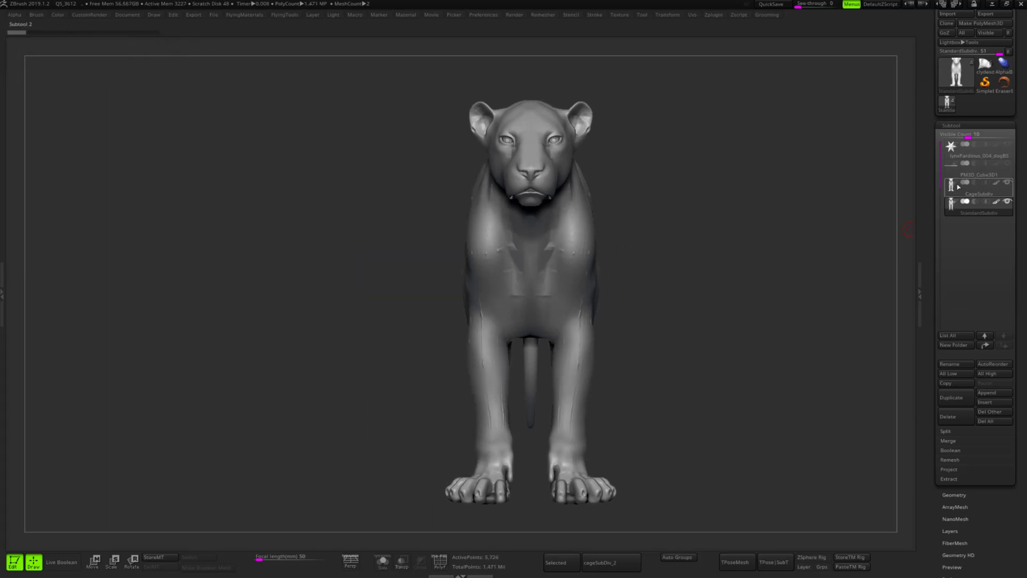
pyautogui.moveTo(1005, 188)
pyautogui.moveTo(727, 204)
pyautogui.keyDown('alt'); pyautogui.mouseDown()
pyautogui.moveTo(723, 192)
pyautogui.moveTo(712, 201)
pyautogui.mouseUp(); pyautogui.keyUp('alt')
pyautogui.keyDown('alt'); pyautogui.moveTo(699, 412); pyautogui.dragTo(682, 419); pyautogui.keyUp('alt')
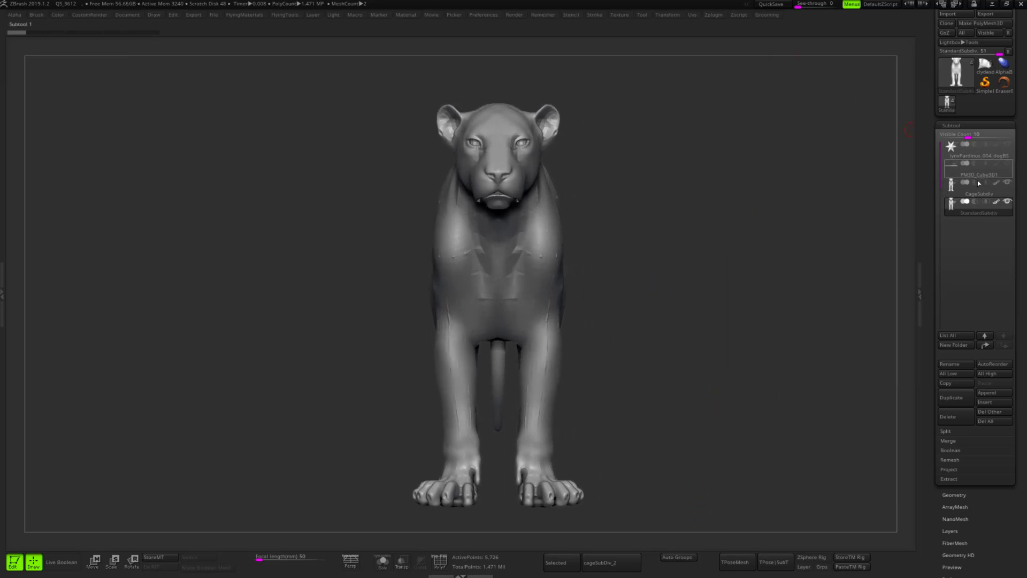
# Duplicate the StandardSubdiv body and hide CageSubdiv and StandardSubdiv, leaving only the new copy visible.
pyautogui.click(1008, 185)
pyautogui.keyDown('alt'); pyautogui.moveTo(675, 296); pyautogui.dragTo(654, 290); pyautogui.keyUp('alt')
pyautogui.keyDown('alt'); pyautogui.moveTo(736, 316); pyautogui.dragTo(720, 298); pyautogui.keyUp('alt')
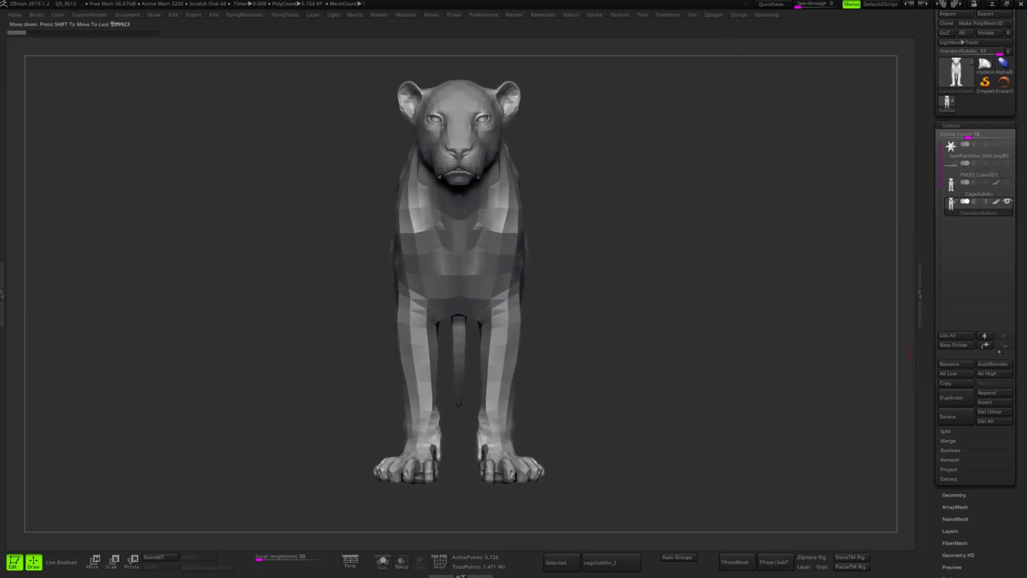
pyautogui.click(957, 398)
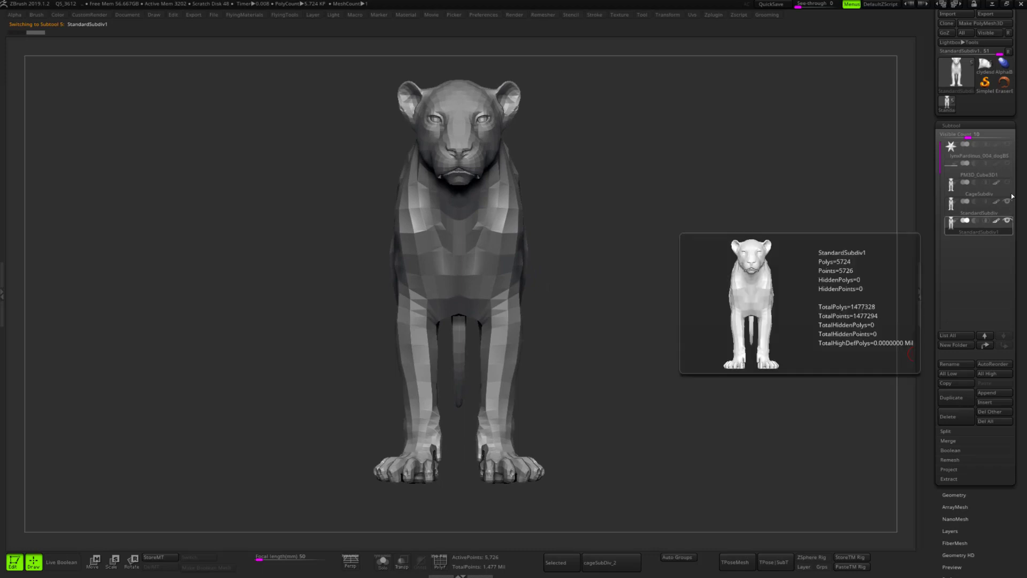
pyautogui.click(1008, 202)
# Rename the new duplicate subtool as WorkflowDemo.
pyautogui.click(953, 364)
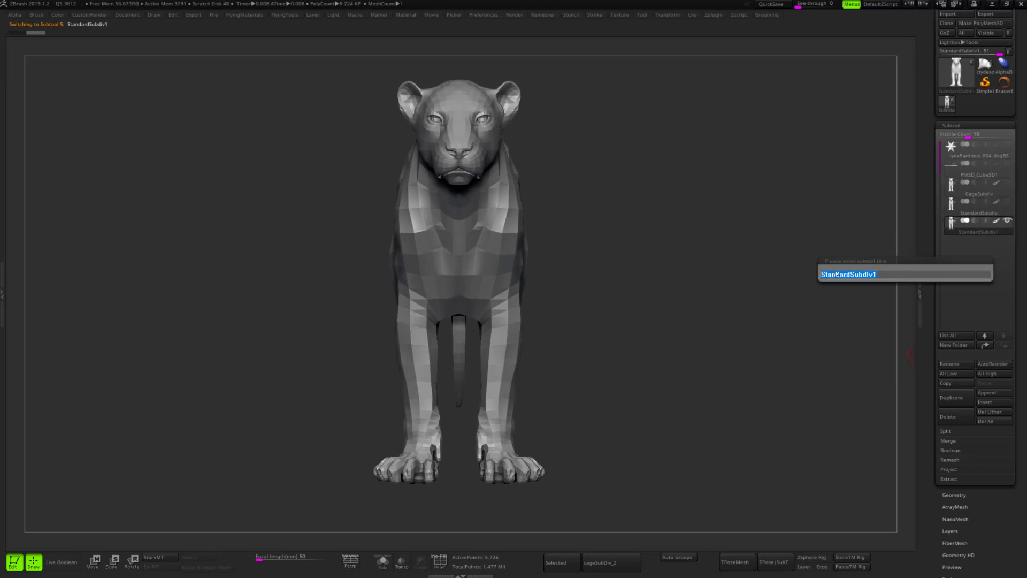
pyautogui.write('mor')
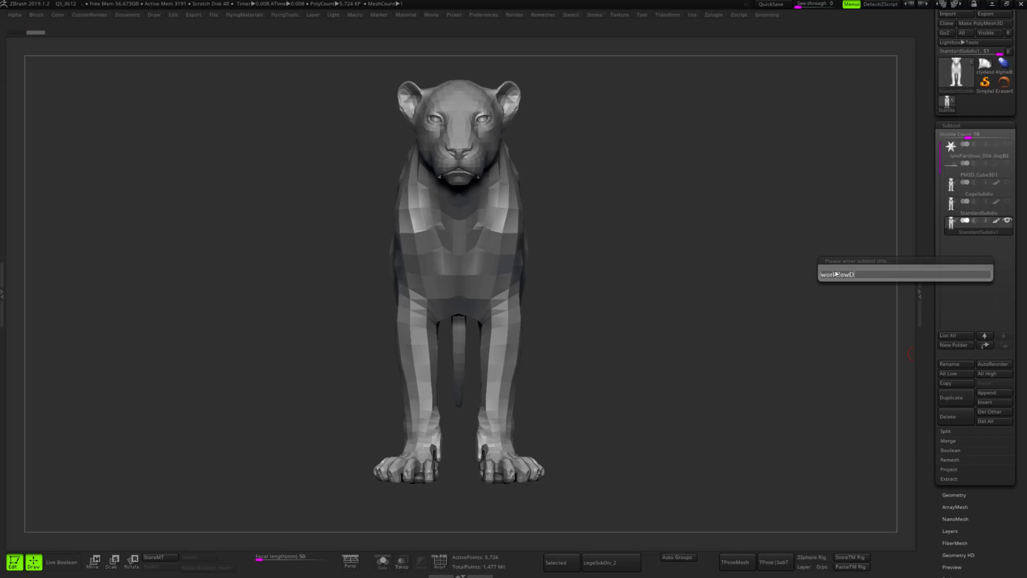
pyautogui.press('Return')
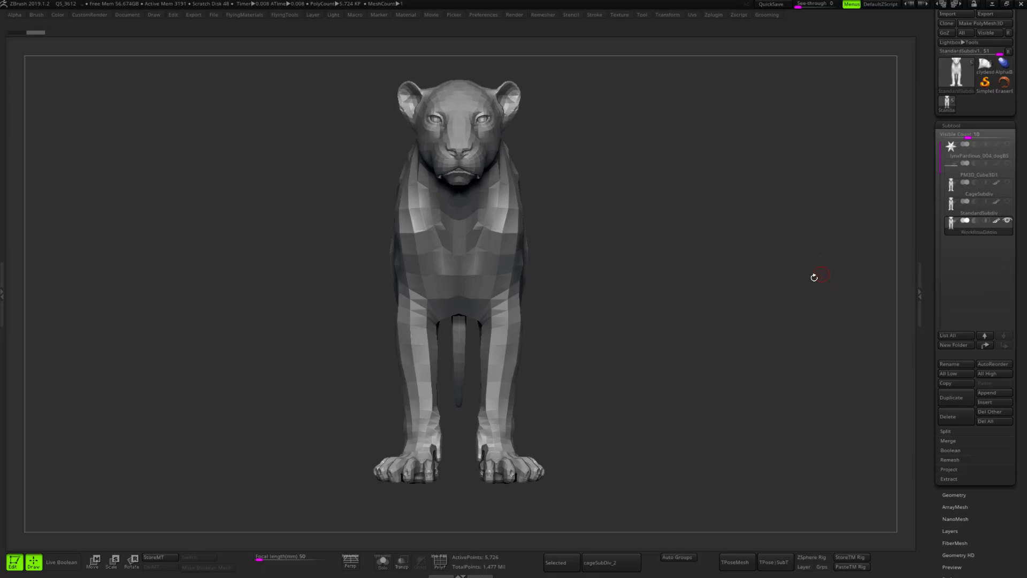
pyautogui.moveTo(814, 277); pyautogui.dragTo(774, 294)
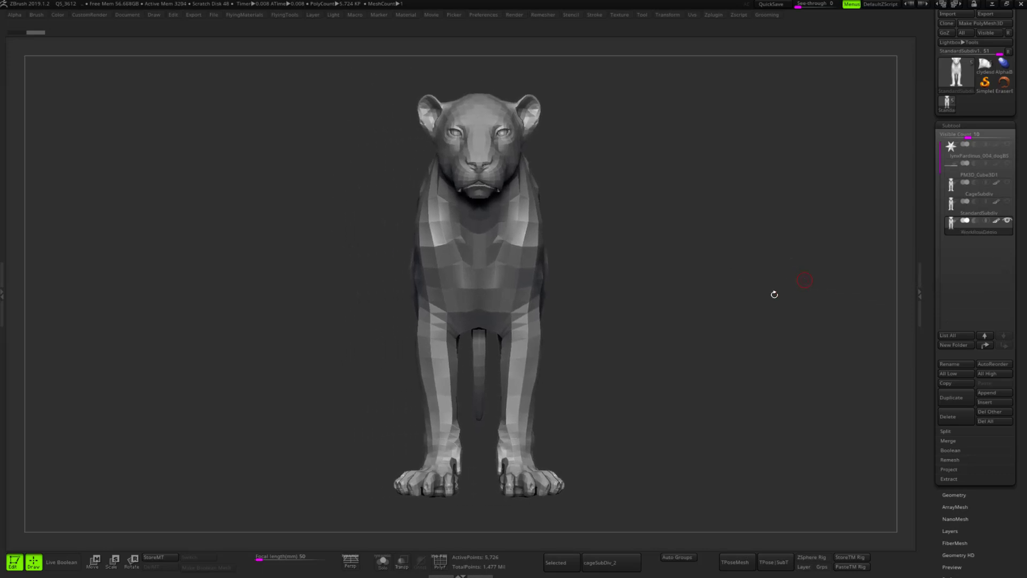
pyautogui.keyDown('alt'); pyautogui.moveTo(665, 347); pyautogui.dragTo(699, 338); pyautogui.keyUp('alt')
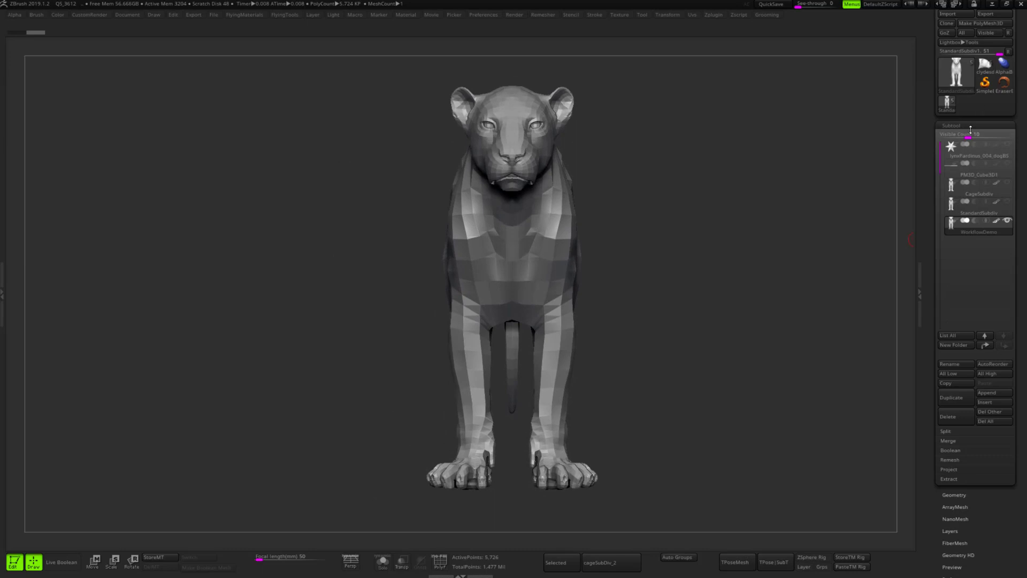
pyautogui.keyDown('alt'); pyautogui.moveTo(662, 258); pyautogui.dragTo(664, 268); pyautogui.keyUp('alt')
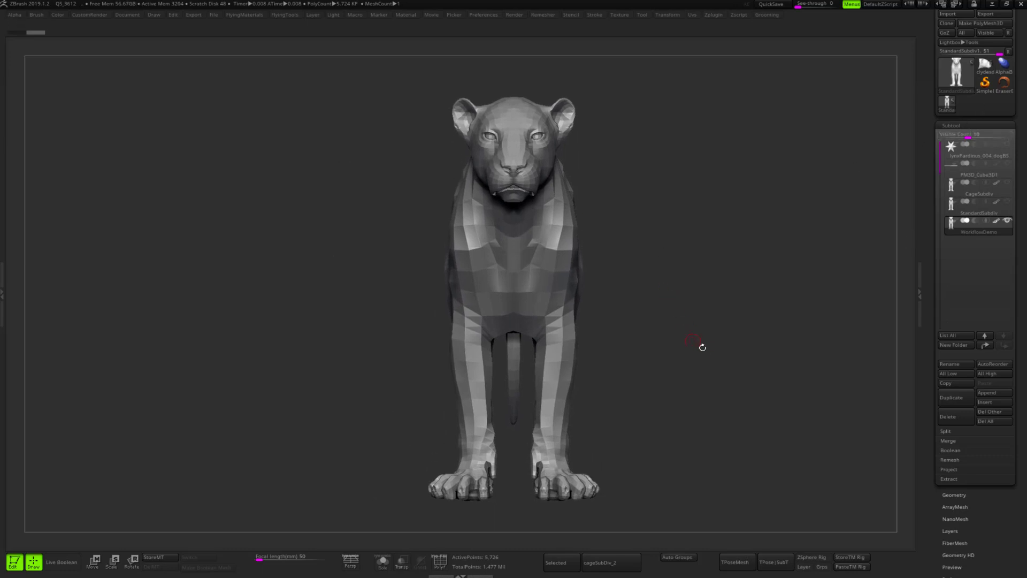
pyautogui.moveTo(702, 346); pyautogui.dragTo(686, 363)
pyautogui.scroll(-3, 980, 524)
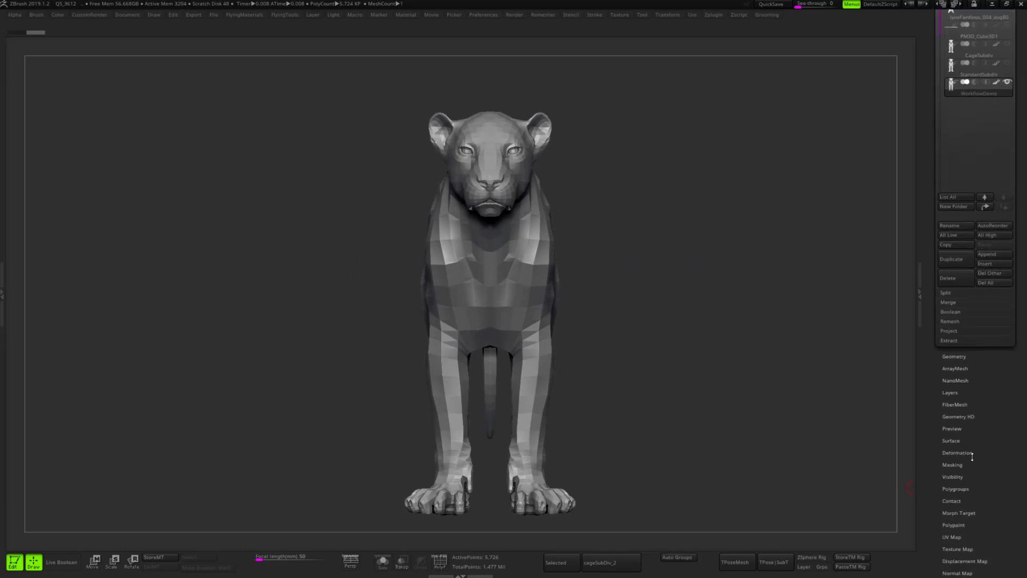
# Store a morph target of the undivided WorkflowDemo body and divide the mesh once.
pyautogui.click(958, 513)
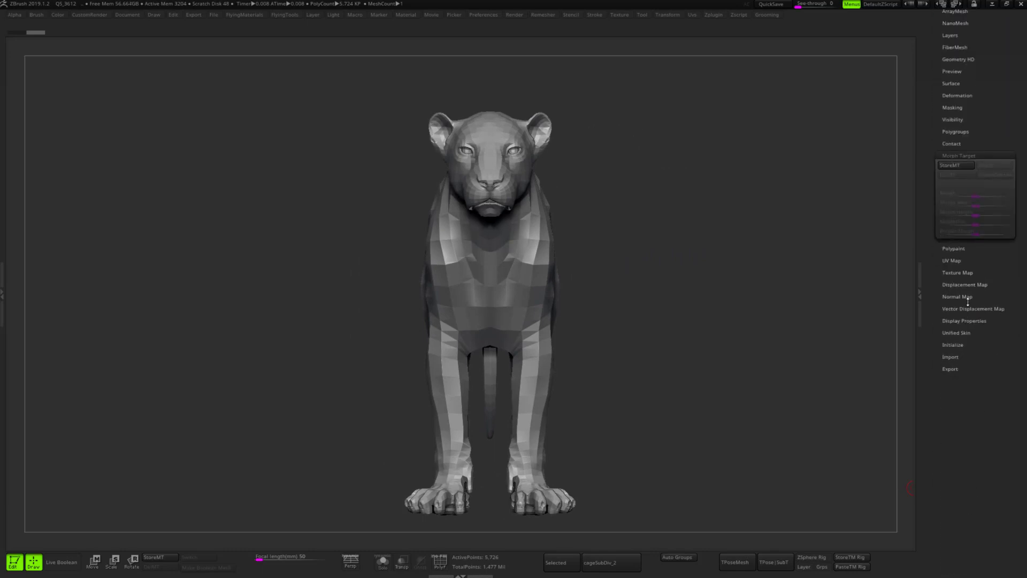
pyautogui.click(961, 166)
pyautogui.scroll(3, 968, 166)
pyautogui.scroll(1, 956, 139)
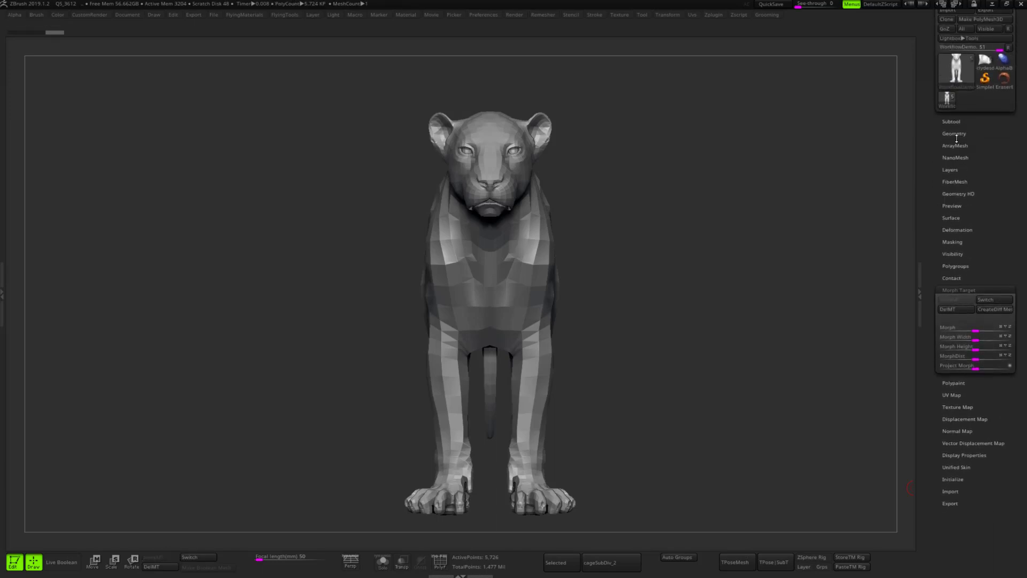
pyautogui.click(954, 133)
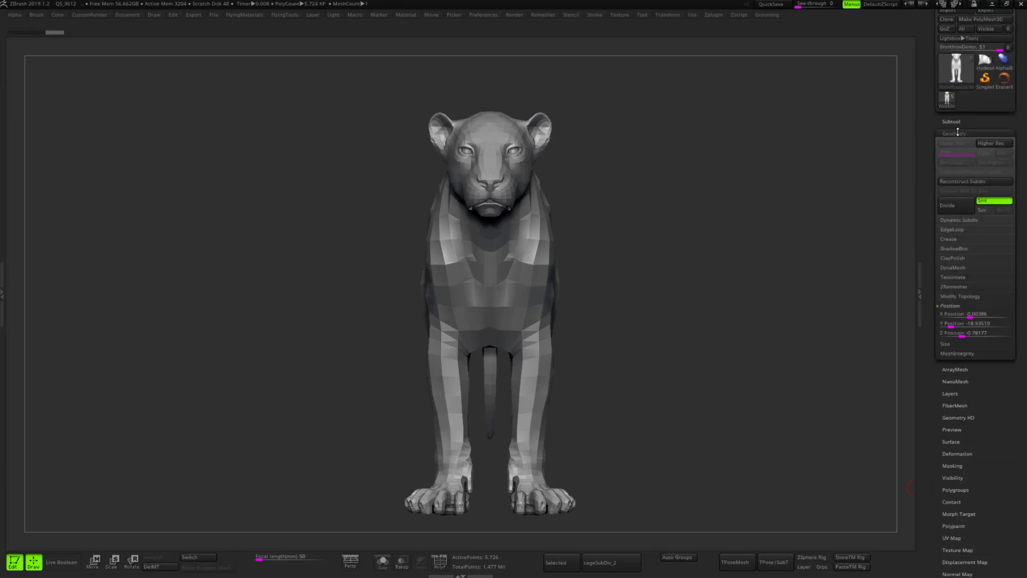
pyautogui.click(955, 211)
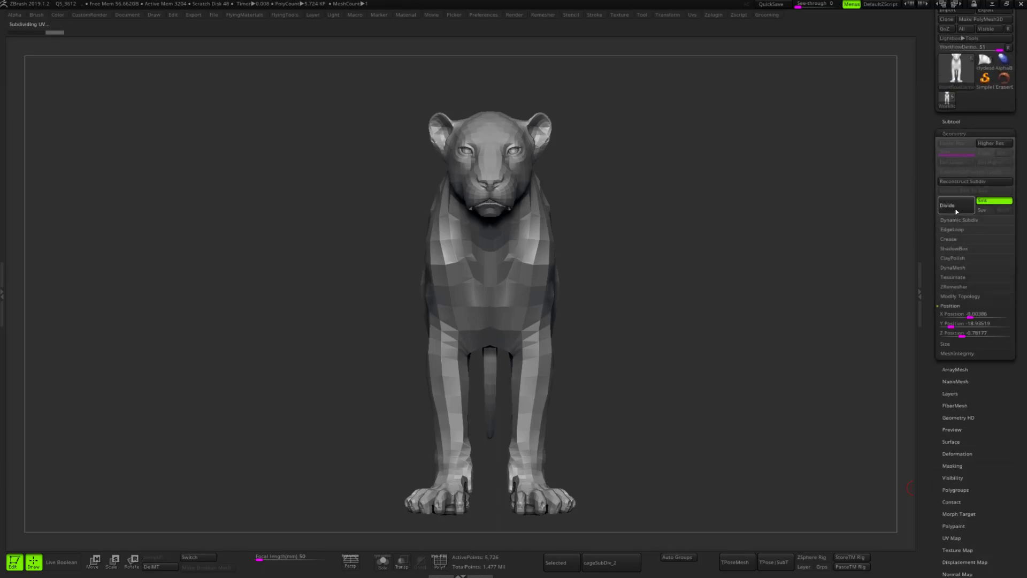
# Return WorkflowDemo to subdivision level 1 and switch it to the stored morph target shape.
pyautogui.click(986, 133)
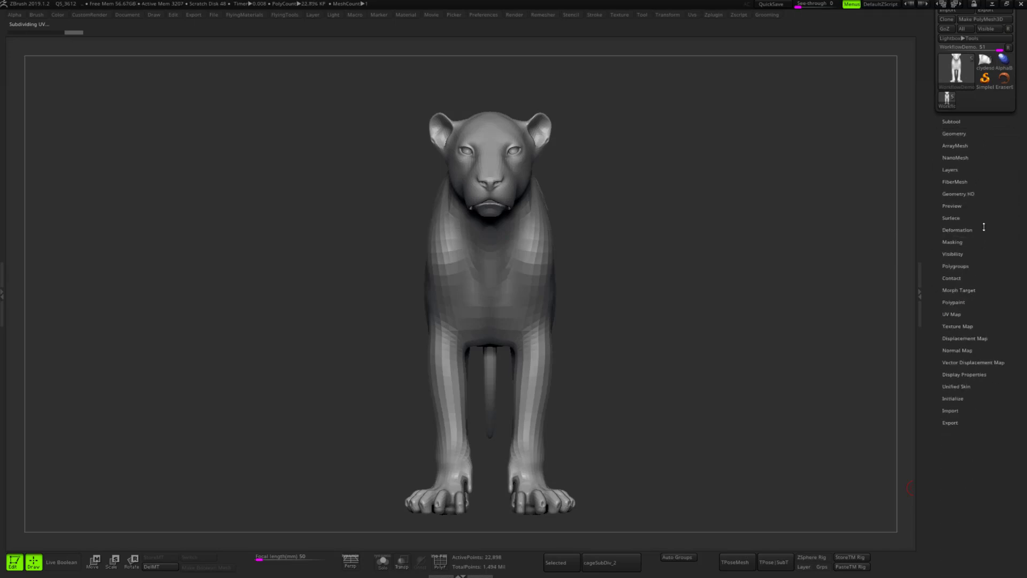
pyautogui.click(954, 133)
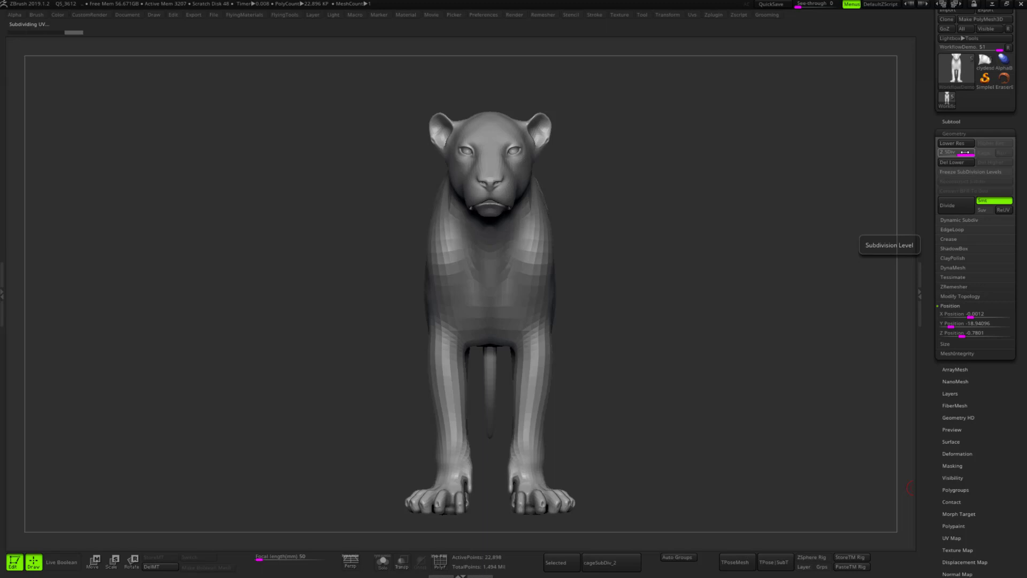
pyautogui.click(948, 153)
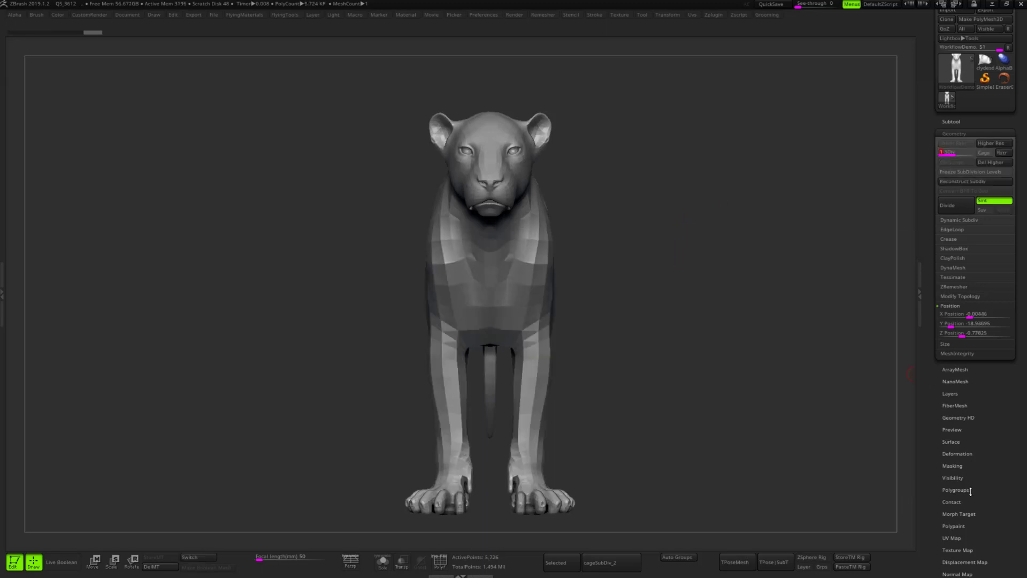
pyautogui.click(970, 514)
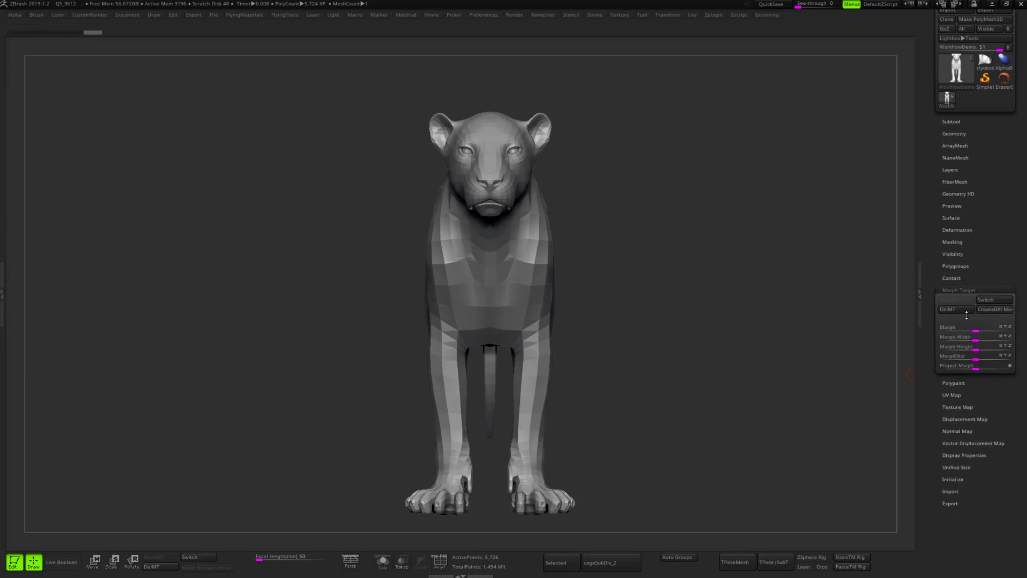
pyautogui.click(994, 299)
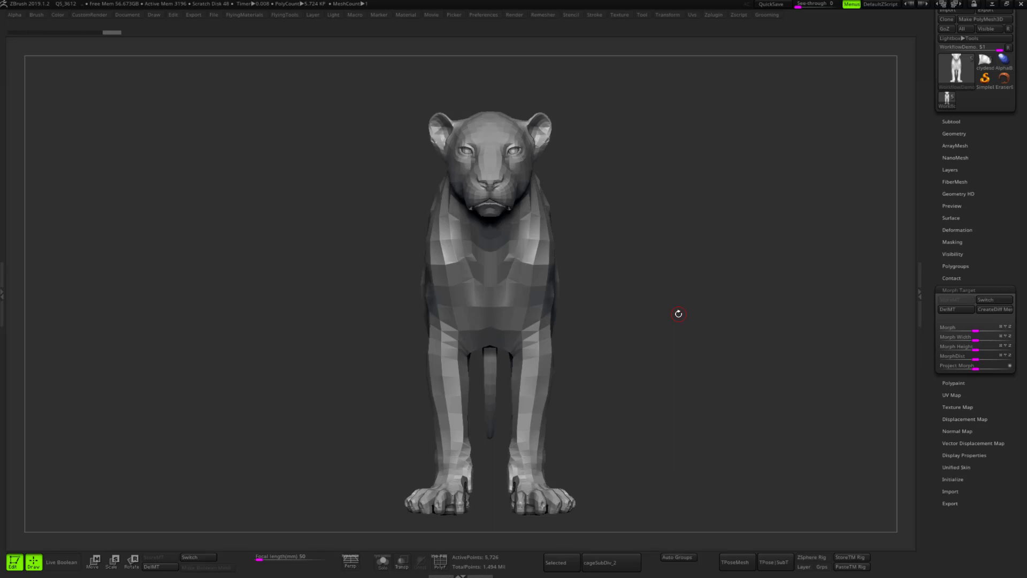
# Raise the body to subdivision level 2 and delete its morph target.
pyautogui.click(962, 132)
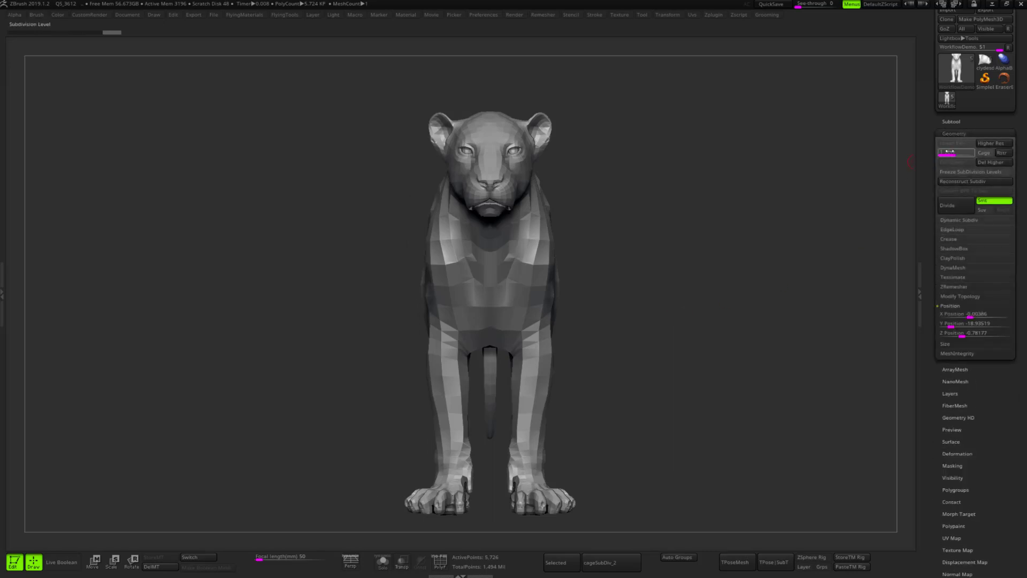
pyautogui.click(963, 153)
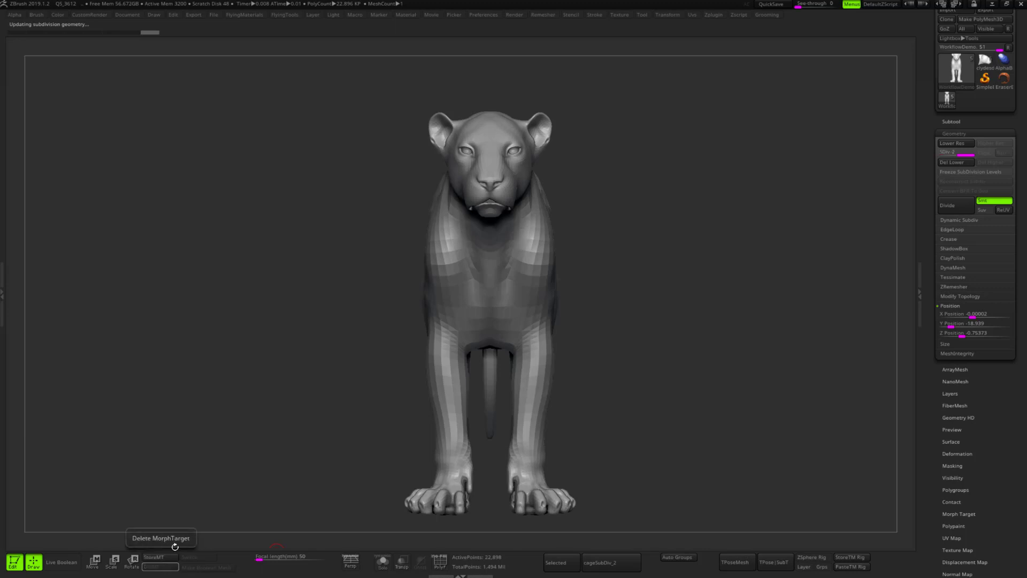
pyautogui.click(152, 567)
pyautogui.click(968, 513)
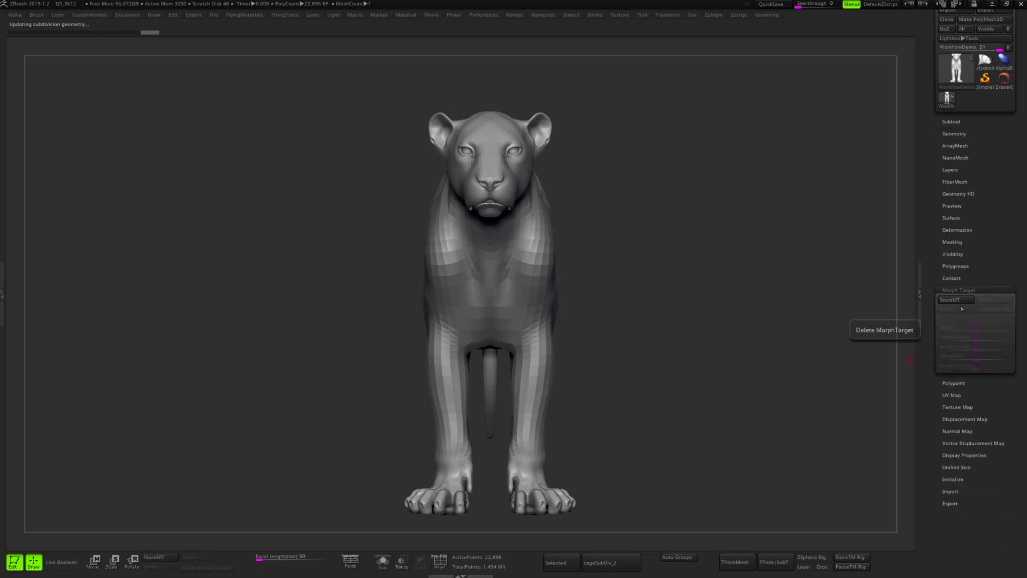
# Store a new morph target at subdivision level 2 and divide the mesh to level 3.
pyautogui.moveTo(682, 306)
pyautogui.keyDown('alt'); pyautogui.mouseDown()
pyautogui.moveTo(665, 287)
pyautogui.moveTo(651, 315)
pyautogui.mouseUp(); pyautogui.keyUp('alt')
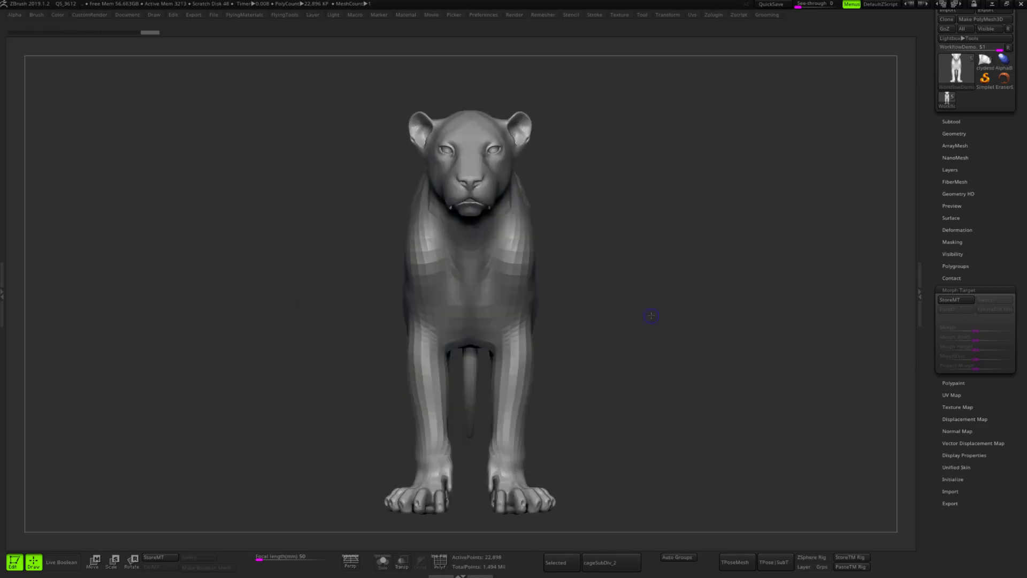
pyautogui.moveTo(867, 276); pyautogui.dragTo(875, 284)
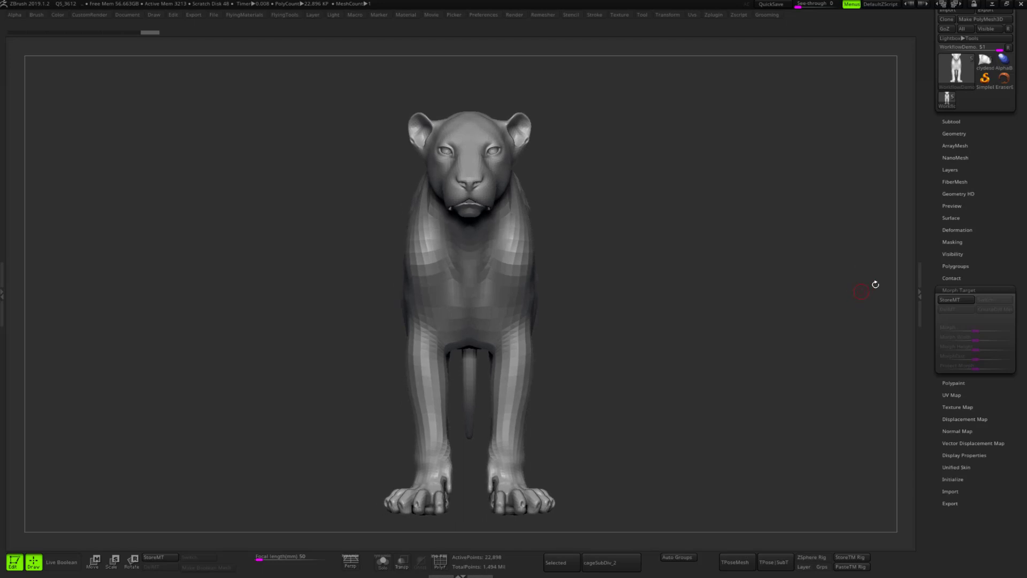
pyautogui.click(955, 301)
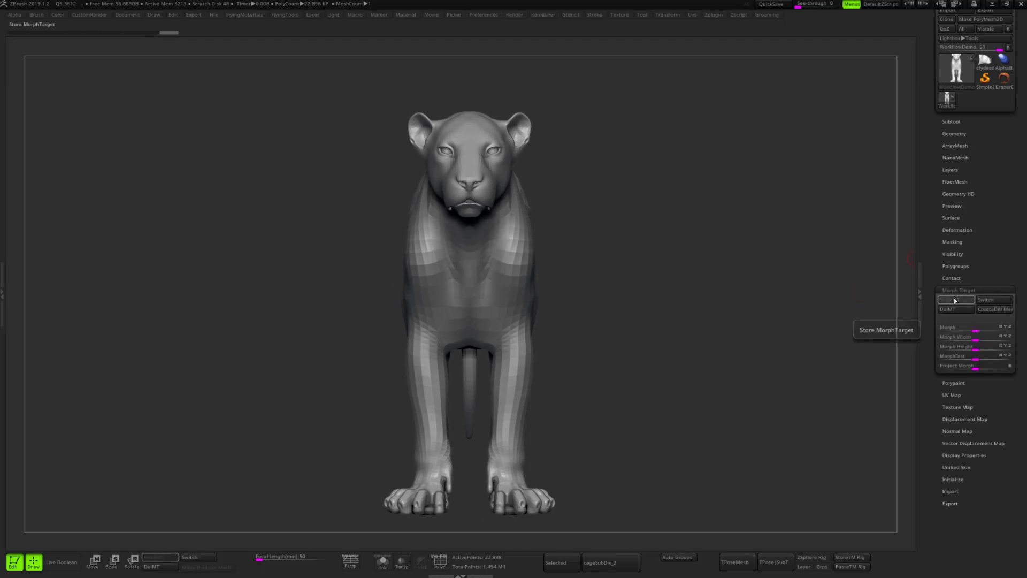
pyautogui.click(953, 133)
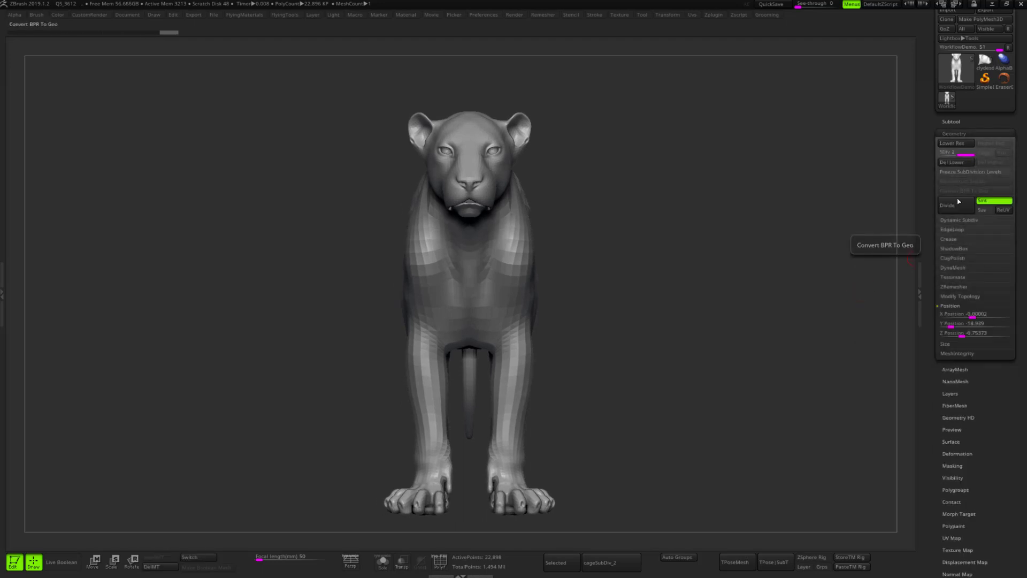
pyautogui.click(943, 209)
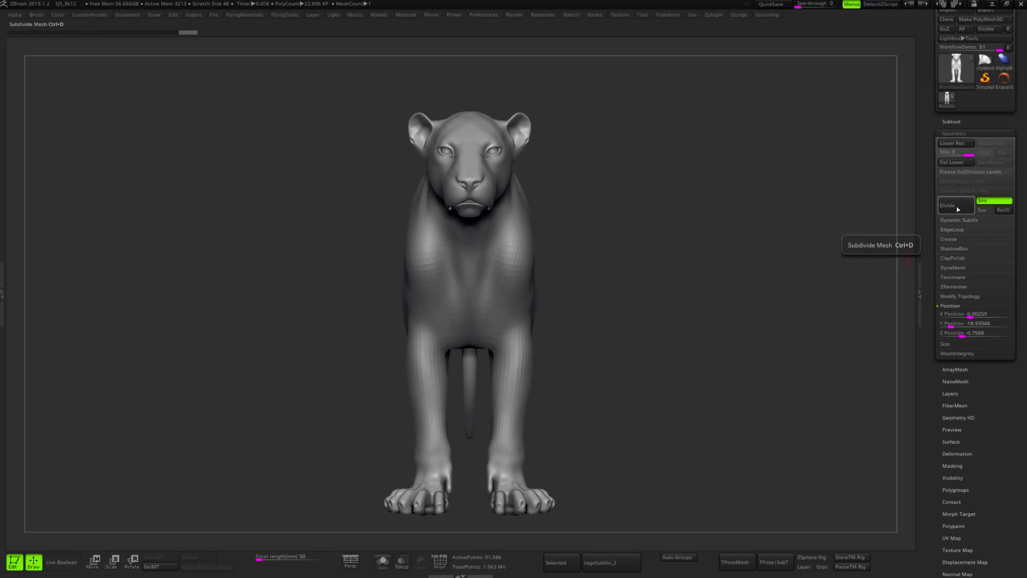
# Go back to subdivision level 2, switch to the stored morph target shape and delete the morph target.
pyautogui.click(959, 155)
pyautogui.click(959, 133)
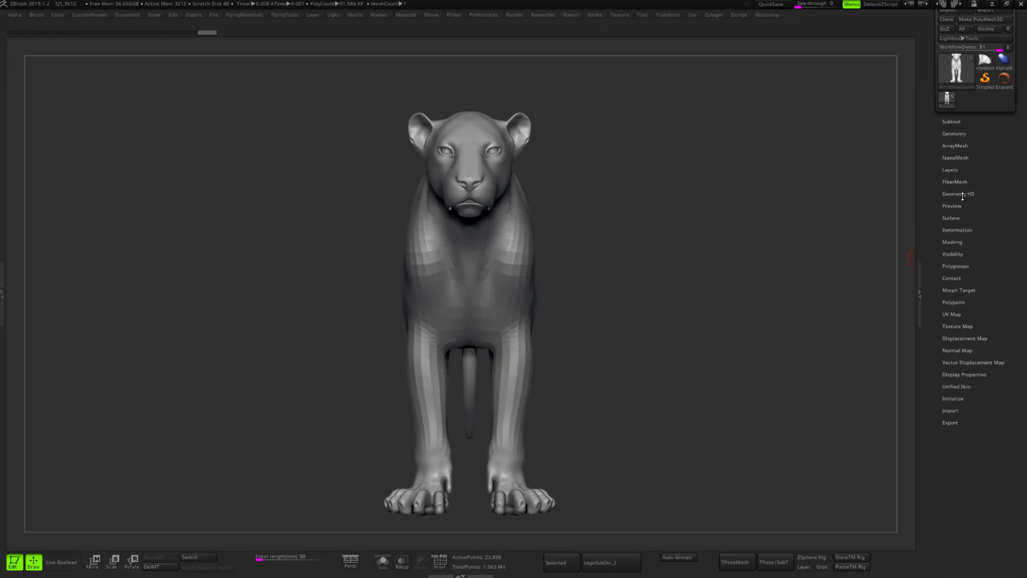
pyautogui.click(960, 289)
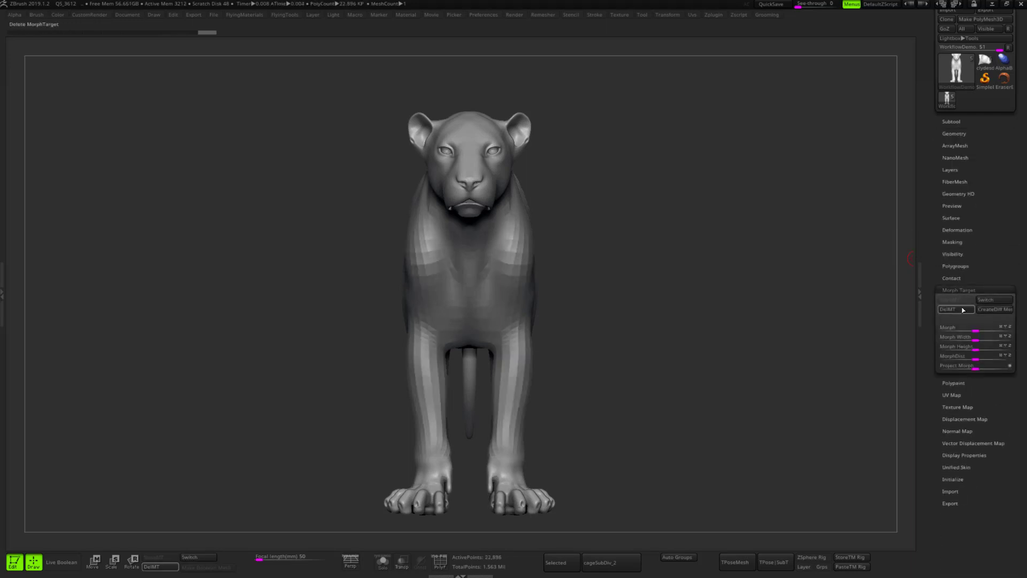
pyautogui.click(958, 308)
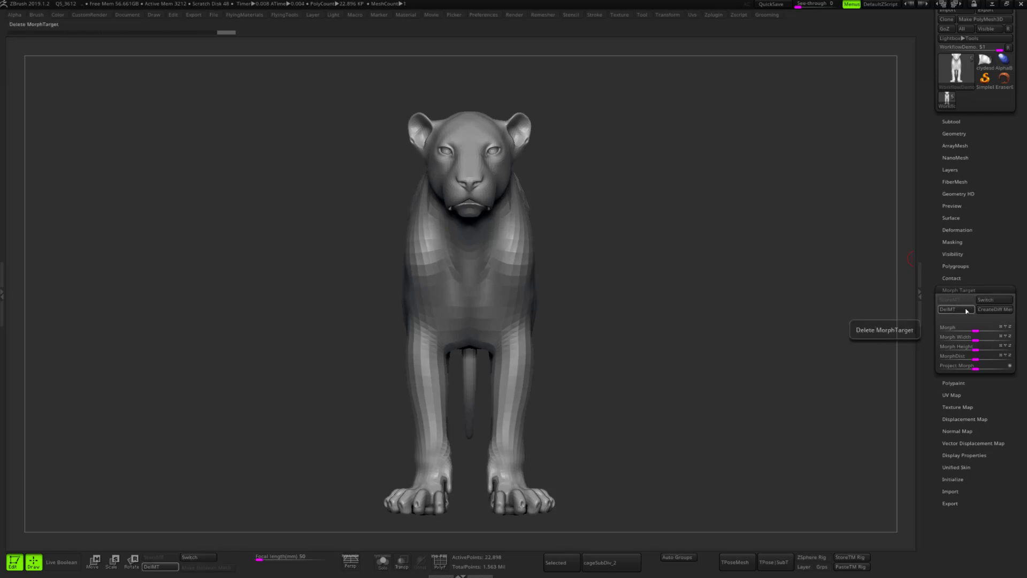
# Store a morph target at subdivision level 3 and divide the body to level 4.
pyautogui.click(962, 133)
pyautogui.moveTo(952, 153); pyautogui.dragTo(969, 155)
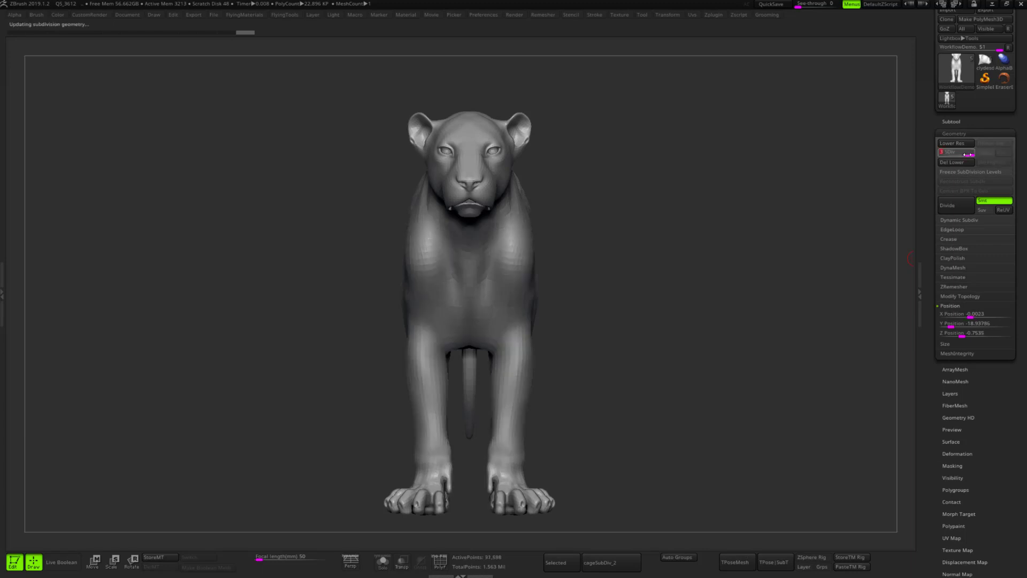
pyautogui.keyDown('alt'); pyautogui.moveTo(733, 330); pyautogui.dragTo(728, 320); pyautogui.keyUp('alt')
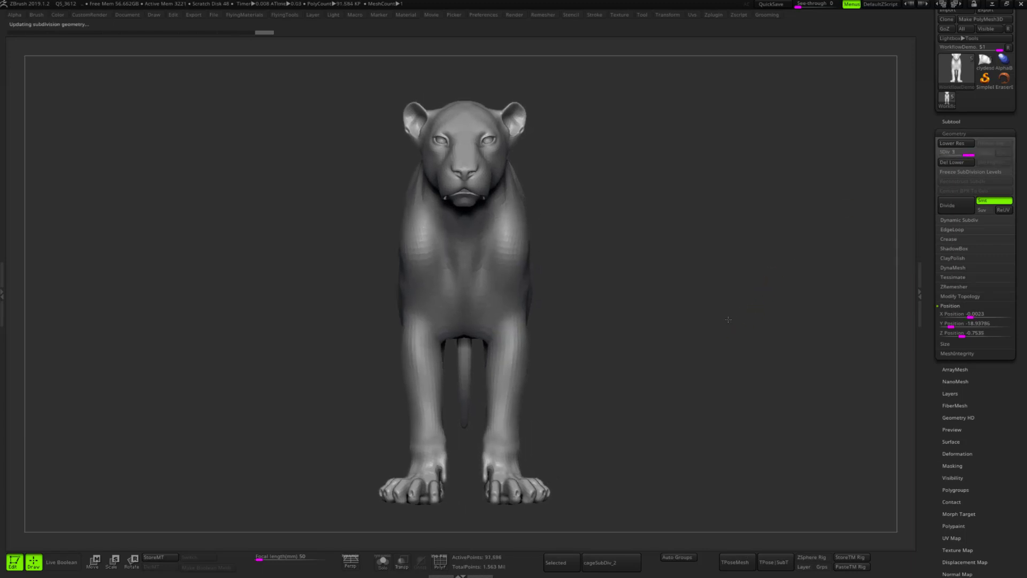
pyautogui.click(970, 514)
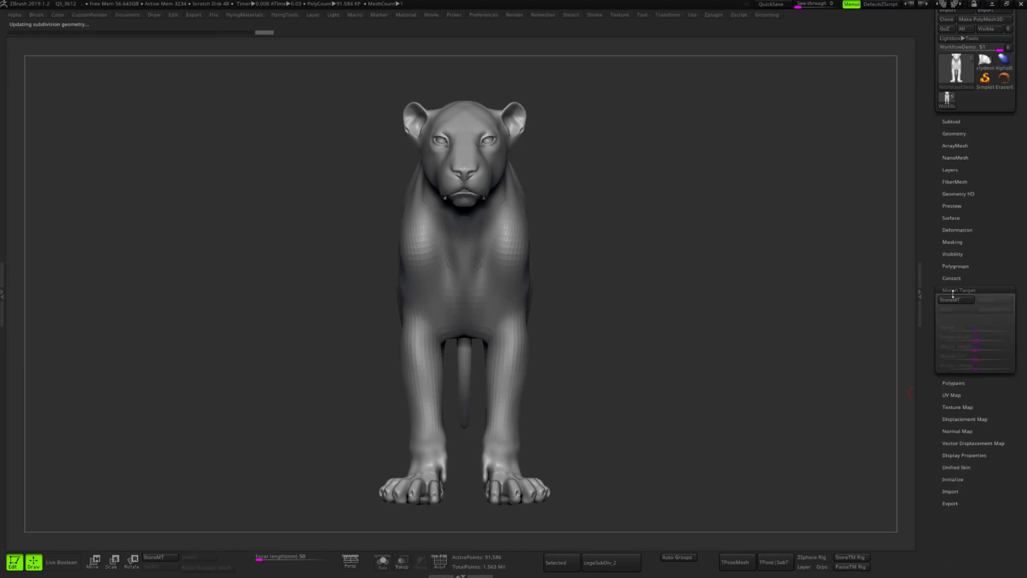
pyautogui.click(957, 300)
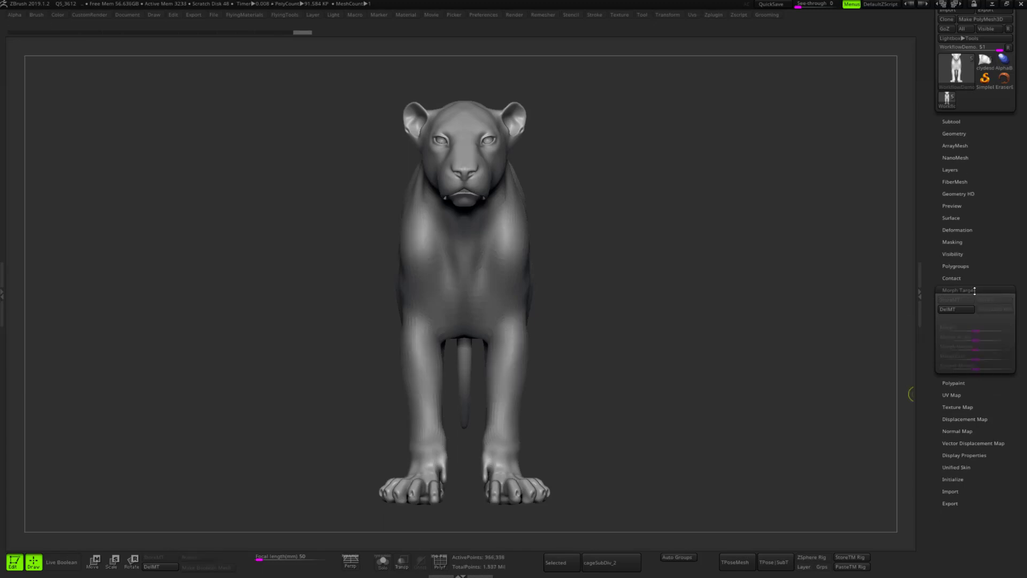
# Restore the level 3 shape from its morph target, and replace that target with one stored at subdivision level 4.
pyautogui.hotkey('shift', 'd')
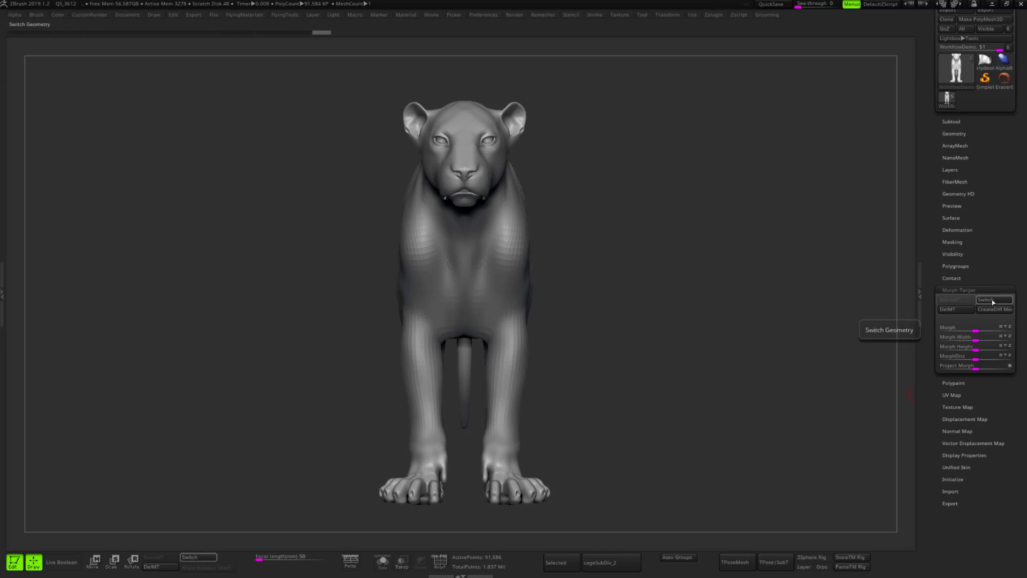
pyautogui.click(956, 308)
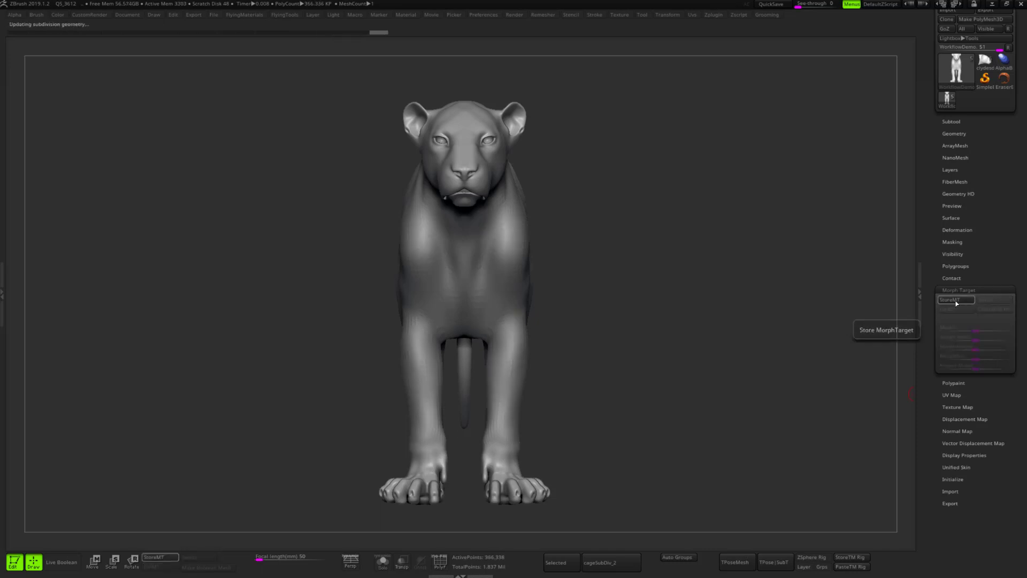
pyautogui.click(956, 303)
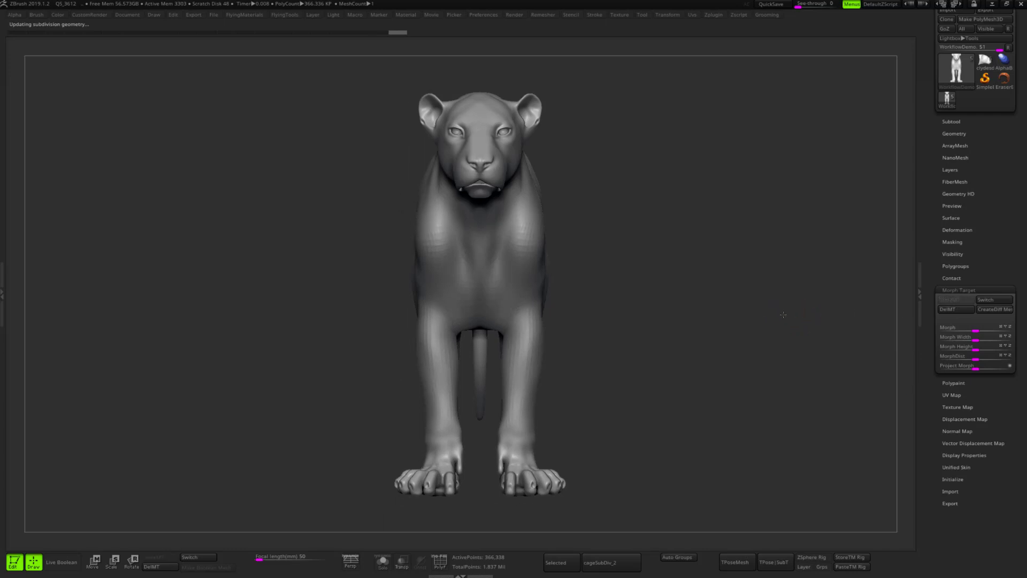
# Lower WorkflowDemo to subdivision level 1 and delete all of its higher subdivision levels.
pyautogui.moveTo(782, 317); pyautogui.dragTo(773, 316)
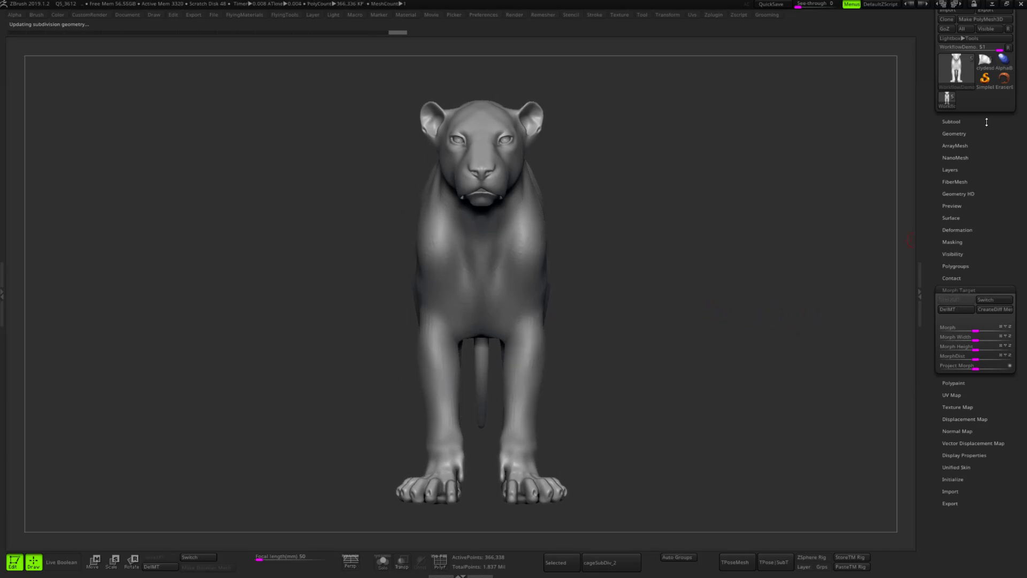
pyautogui.click(968, 135)
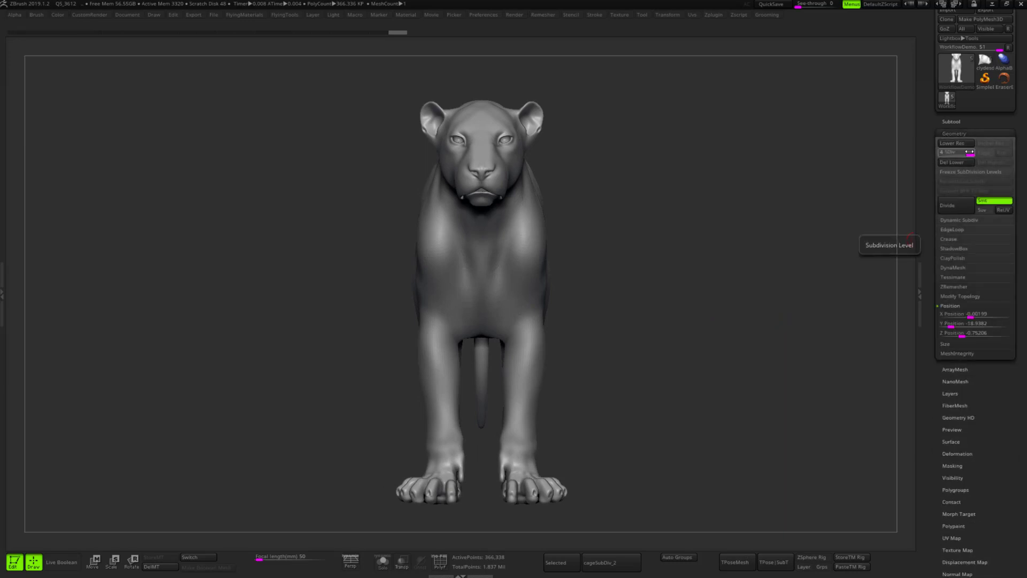
pyautogui.keyDown('alt'); pyautogui.moveTo(649, 291); pyautogui.dragTo(719, 315); pyautogui.keyUp('alt')
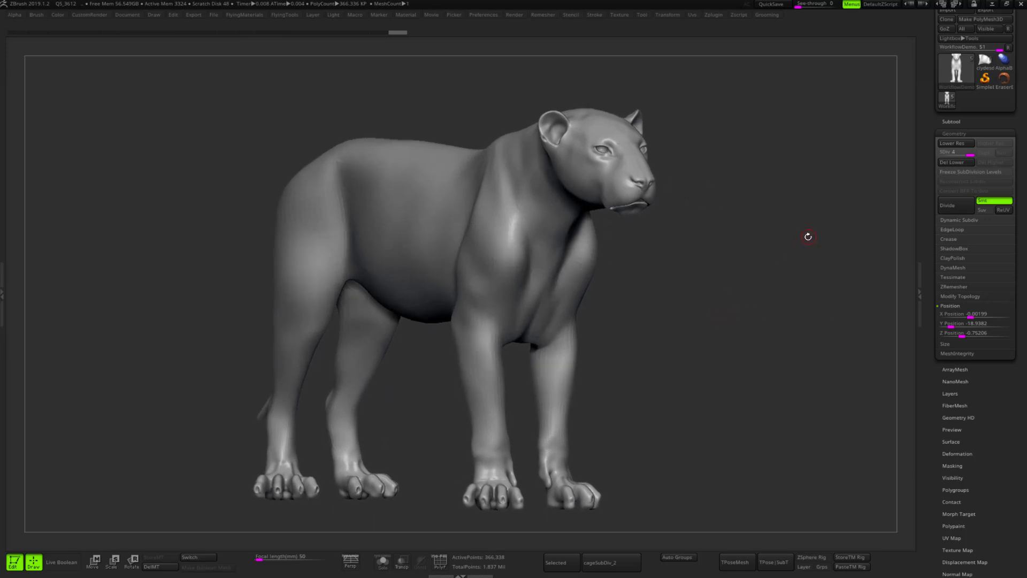
pyautogui.moveTo(777, 257)
pyautogui.mouseDown()
pyautogui.moveTo(801, 252)
pyautogui.moveTo(785, 257)
pyautogui.mouseUp()
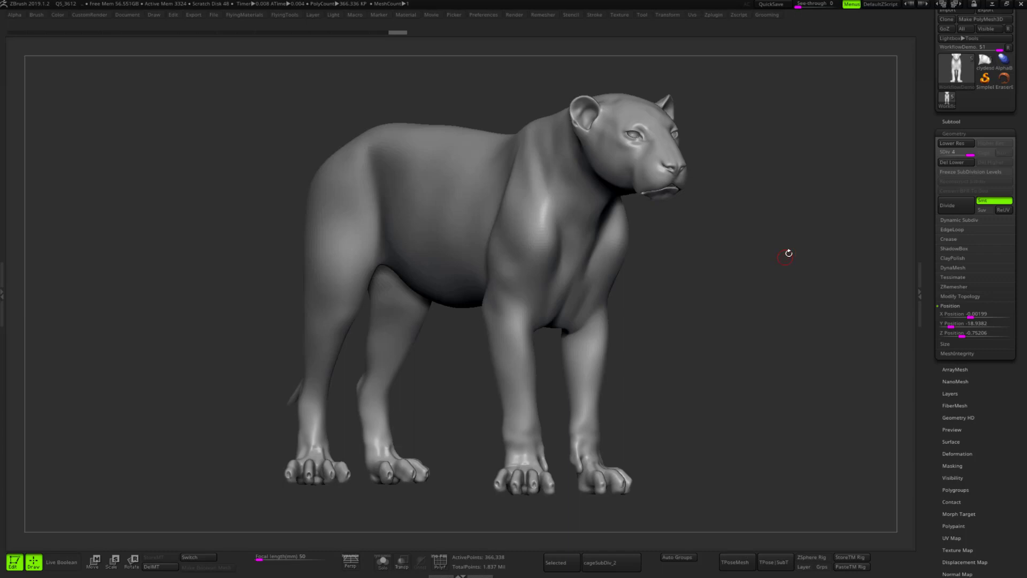
pyautogui.moveTo(958, 153); pyautogui.dragTo(931, 154)
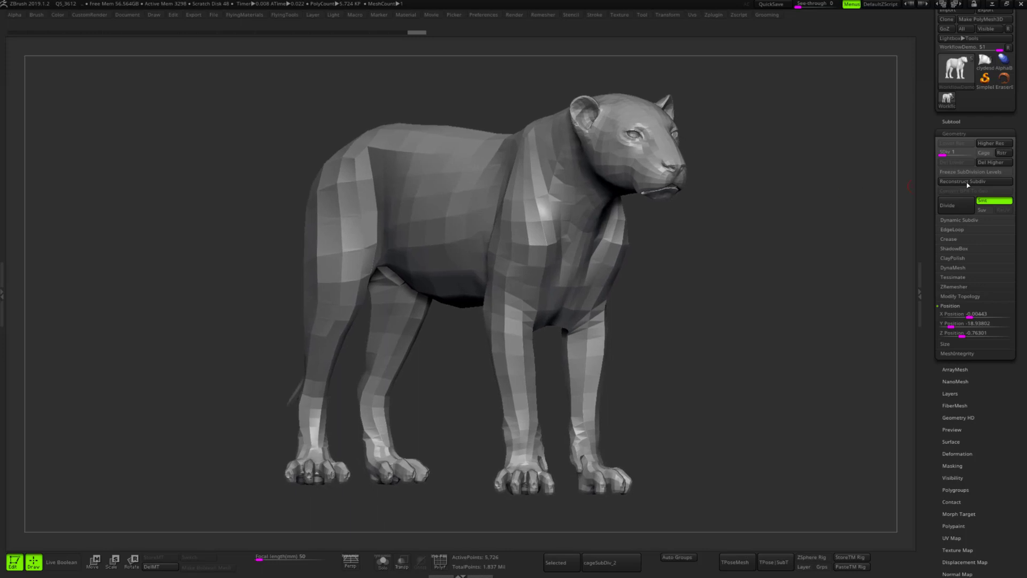
pyautogui.click(990, 171)
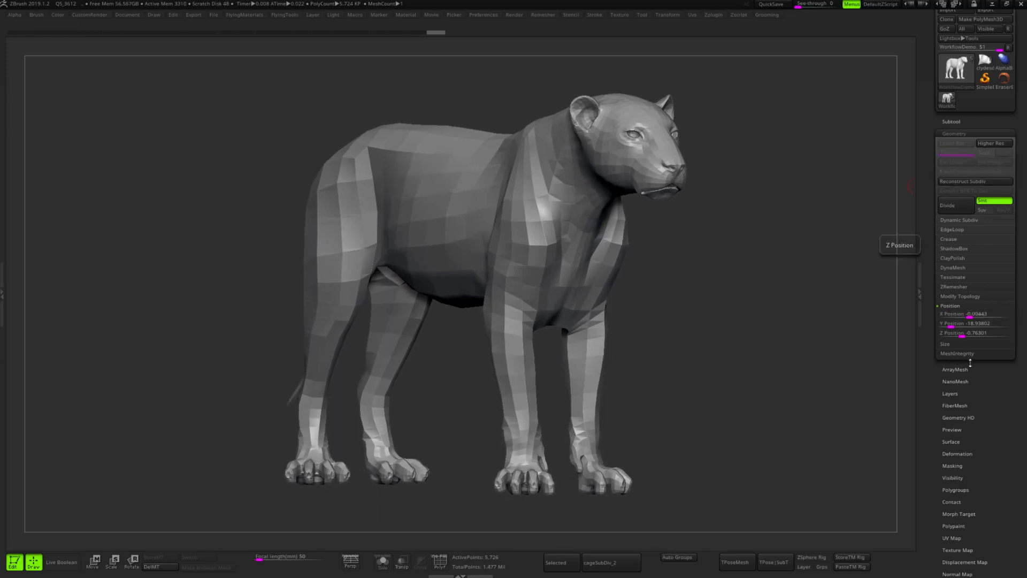
# Delete the morph target stored on the low-resolution WorkflowDemo body.
pyautogui.scroll(-1, 981, 462)
pyautogui.moveTo(982, 462); pyautogui.dragTo(981, 456)
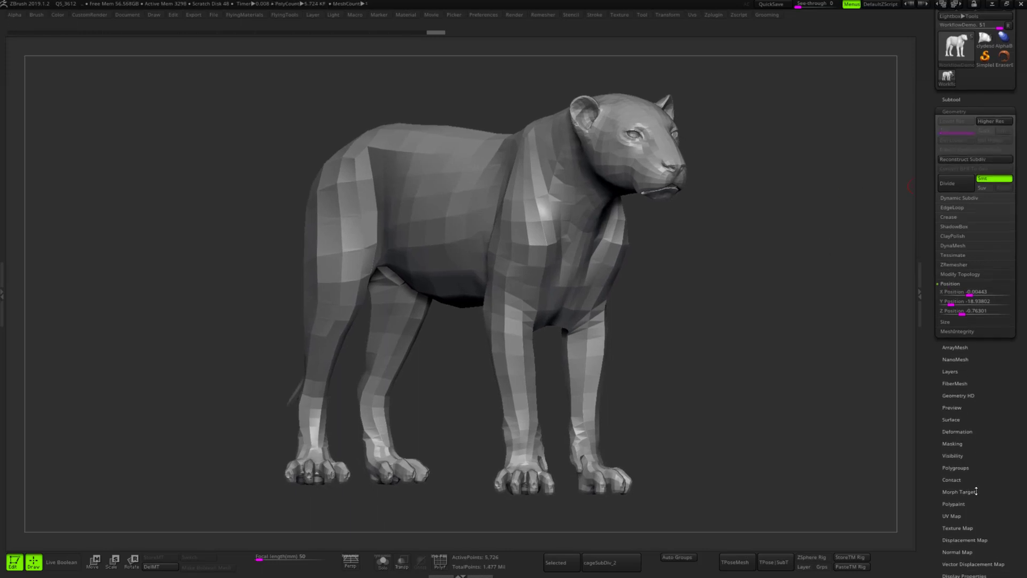
pyautogui.click(974, 490)
pyautogui.click(956, 287)
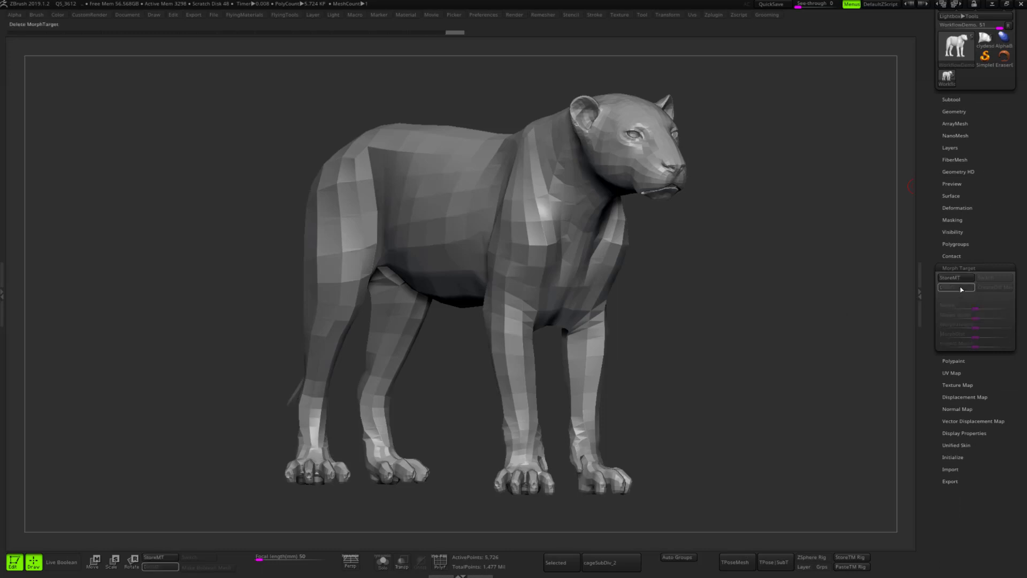
# Show the polygon wireframe on the WorkflowDemo body and turn the model to a side view.
pyautogui.moveTo(765, 300); pyautogui.dragTo(741, 296)
pyautogui.hotkey('shift', 'f')
pyautogui.moveTo(783, 189); pyautogui.dragTo(741, 179)
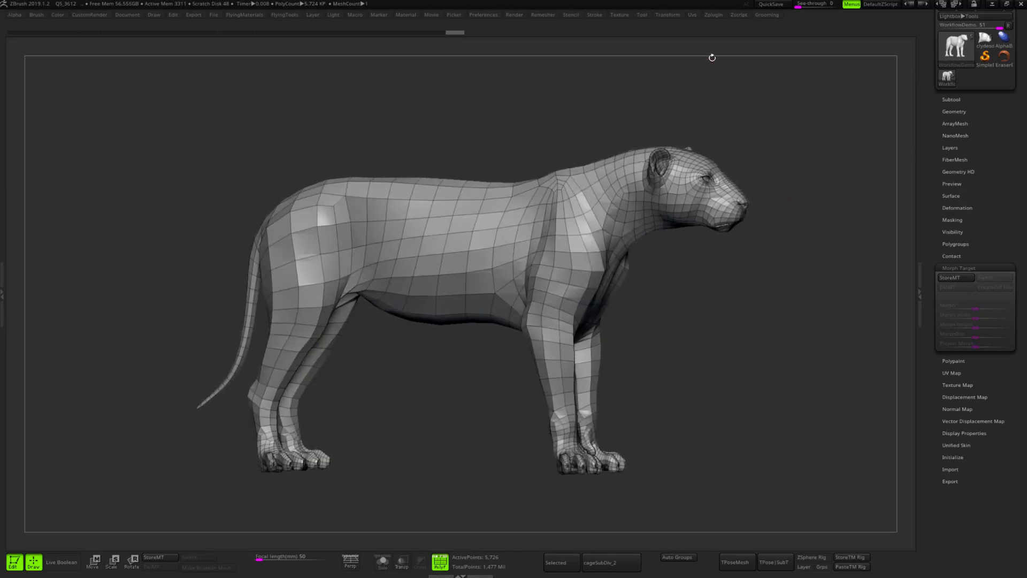
# Dock the Zplugin palette beside the canvas and start recording a new ZScript with ZRepeat It.
pyautogui.click(717, 17)
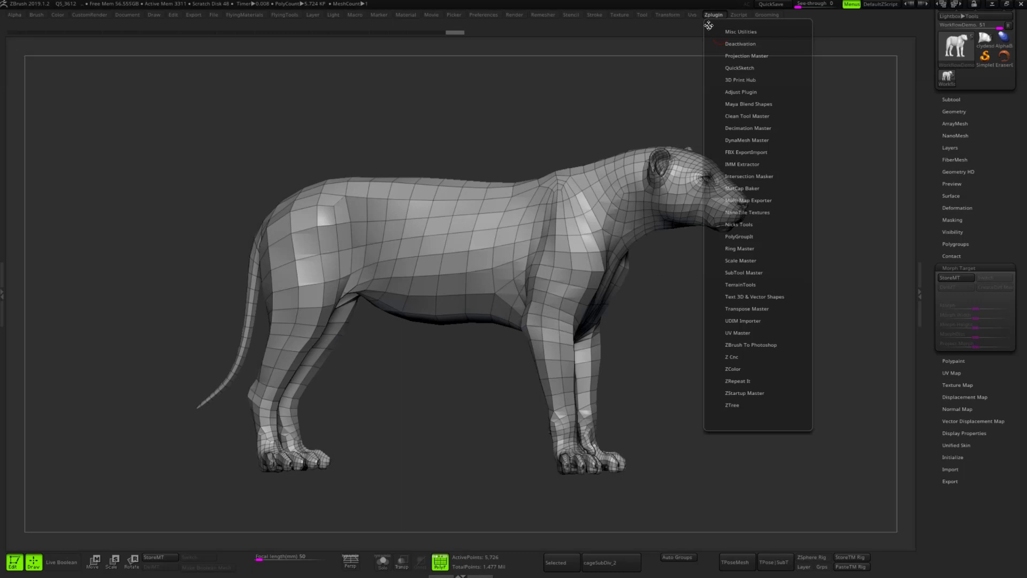
pyautogui.moveTo(709, 26); pyautogui.dragTo(15, 276)
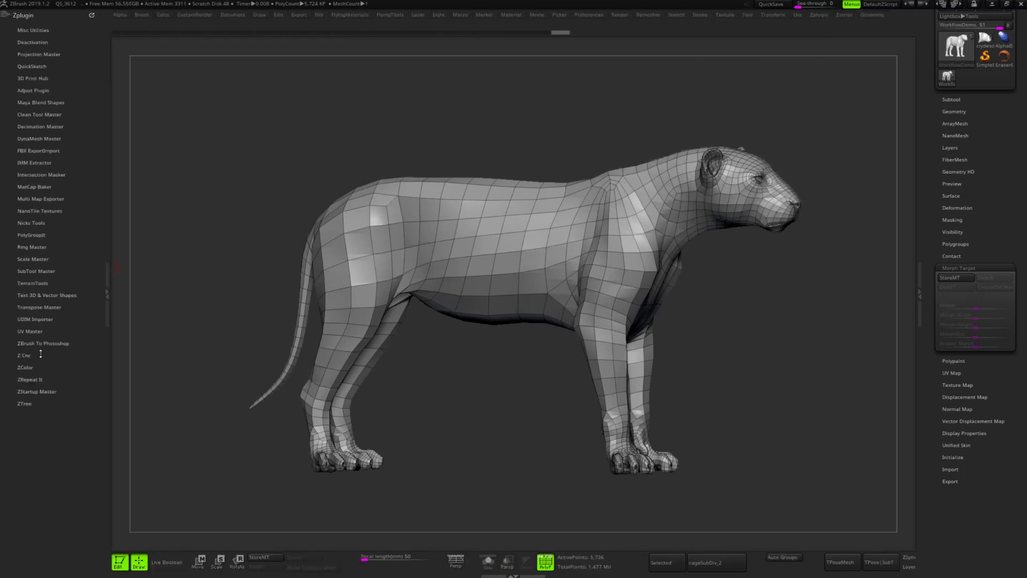
pyautogui.click(32, 379)
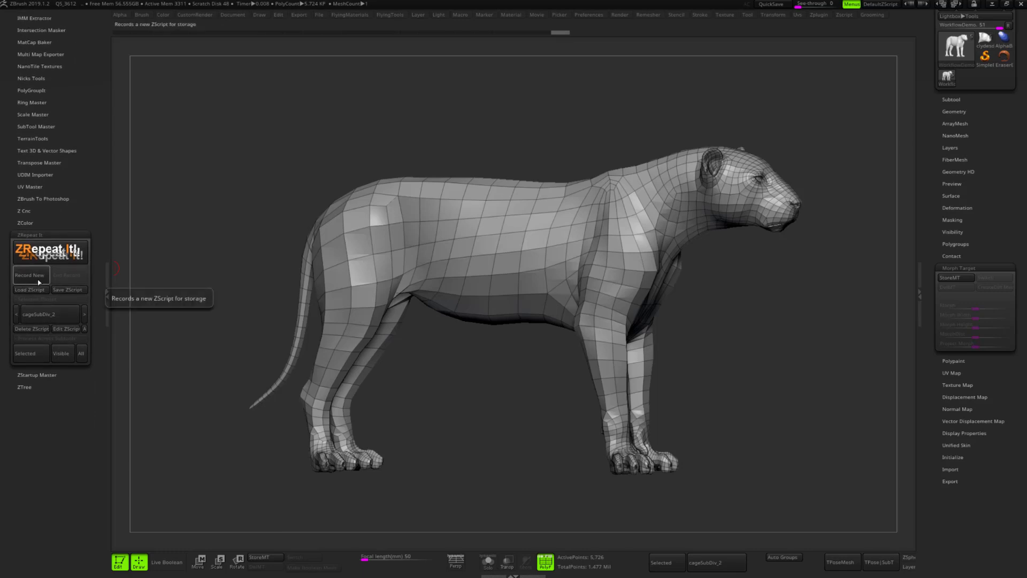
pyautogui.click(38, 282)
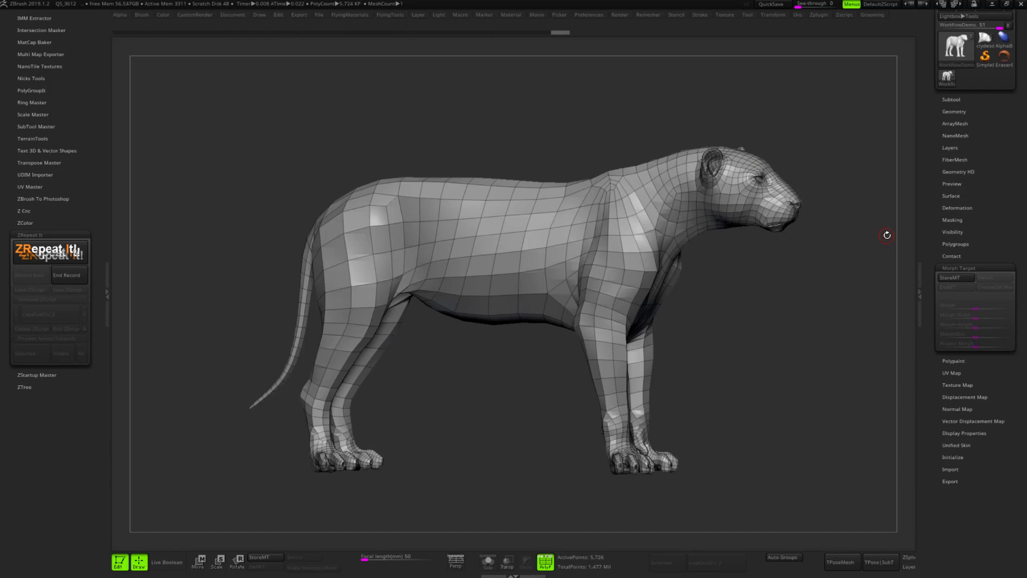
# Store a morph target of the base body, divide it to subdivision level 2, and return to level 1.
pyautogui.click(963, 277)
pyautogui.click(966, 111)
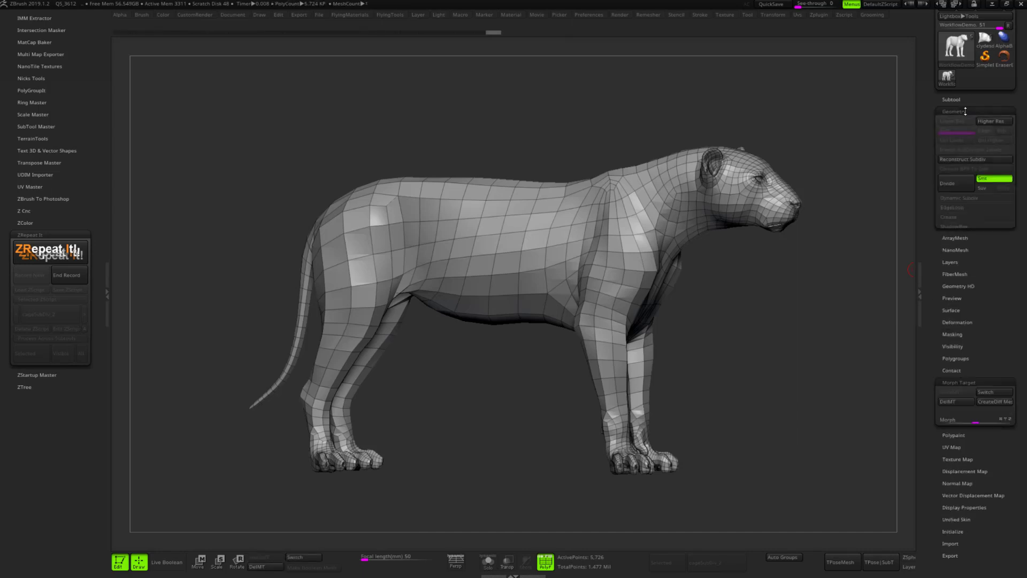
pyautogui.click(958, 184)
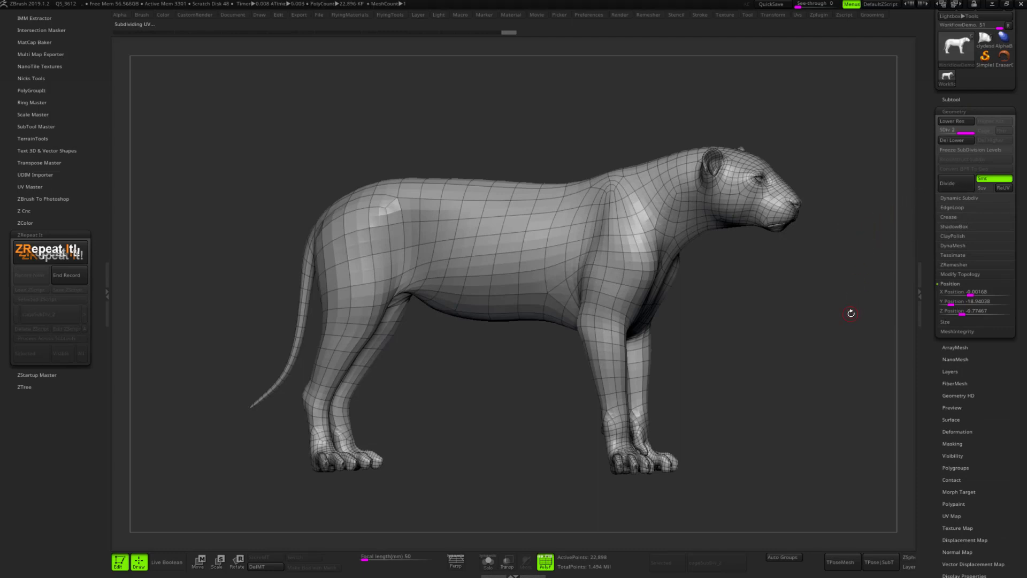
pyautogui.hotkey('shift', 'd')
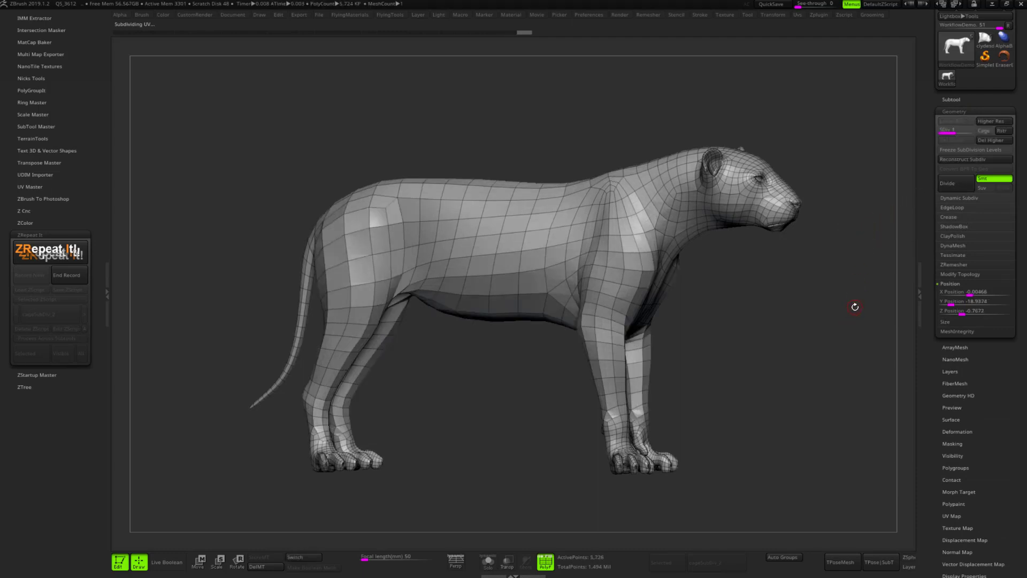
# Restore the level 1 shape by switching to its morph target, and delete that morph target.
pyautogui.scroll(-3, 982, 414)
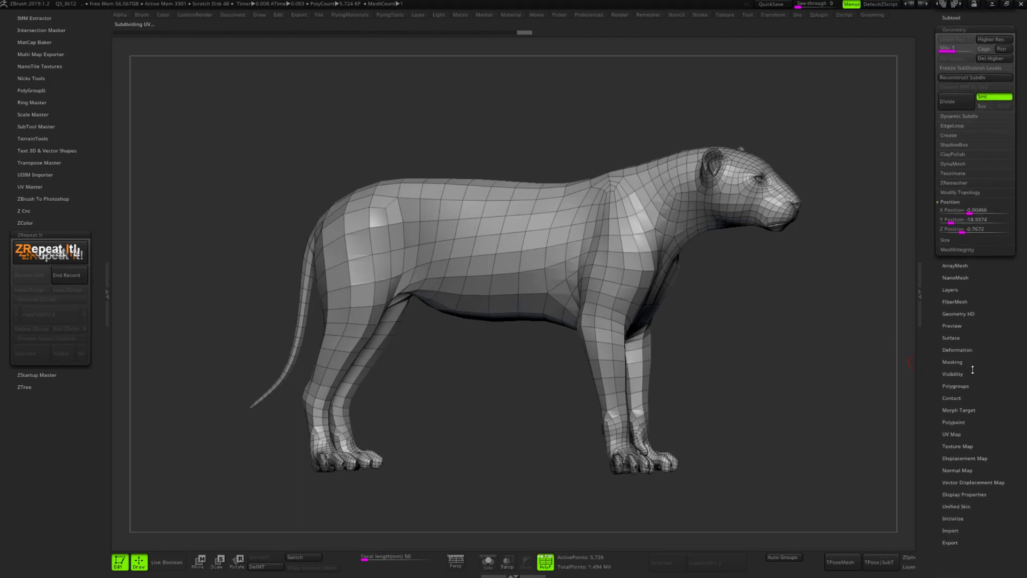
pyautogui.click(965, 410)
pyautogui.click(984, 198)
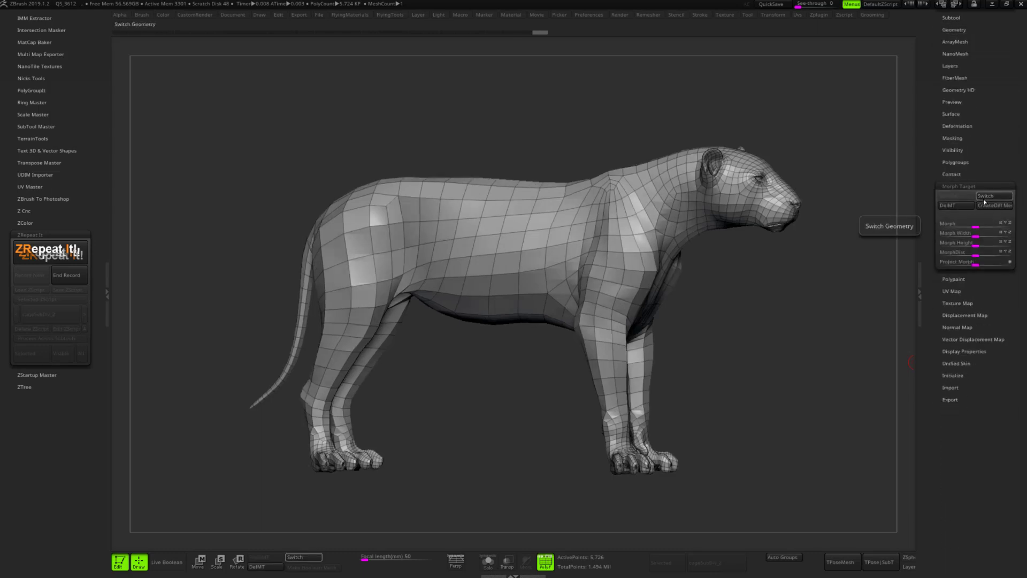
pyautogui.click(957, 206)
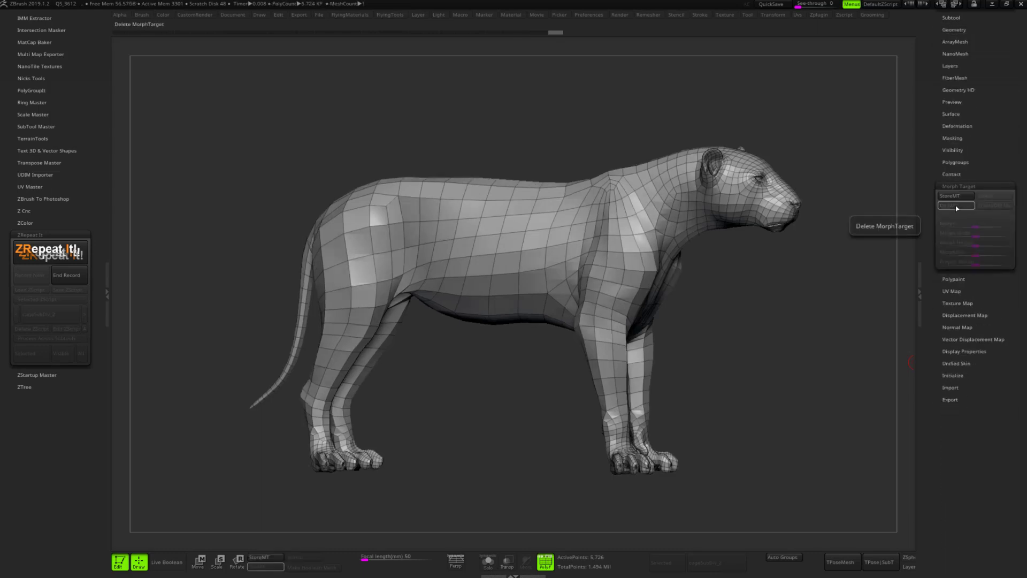
# Raise the body to subdivision level 2 and end the ZScript recording, naming it cageSubdiv_001.
pyautogui.click(963, 29)
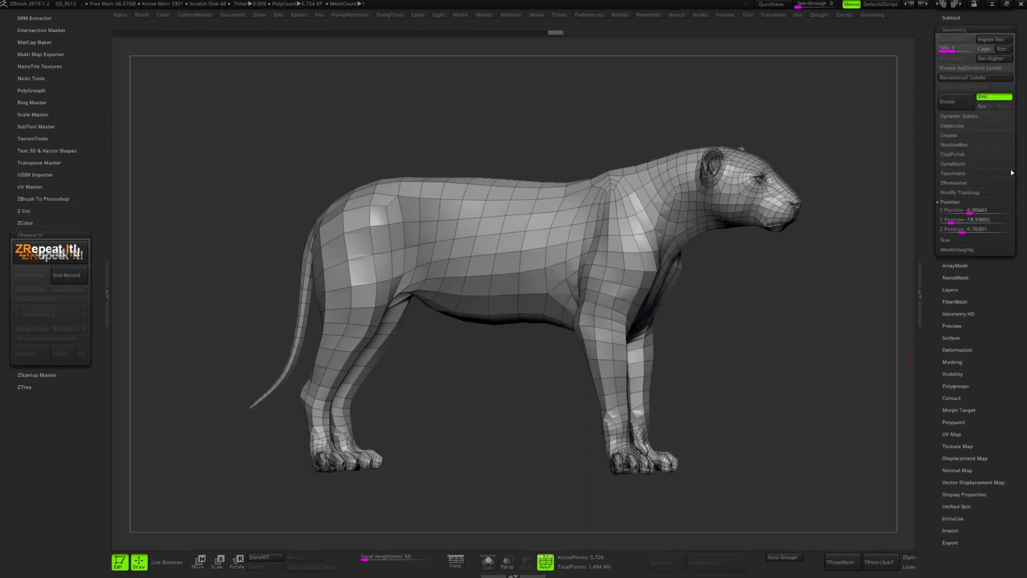
pyautogui.click(996, 40)
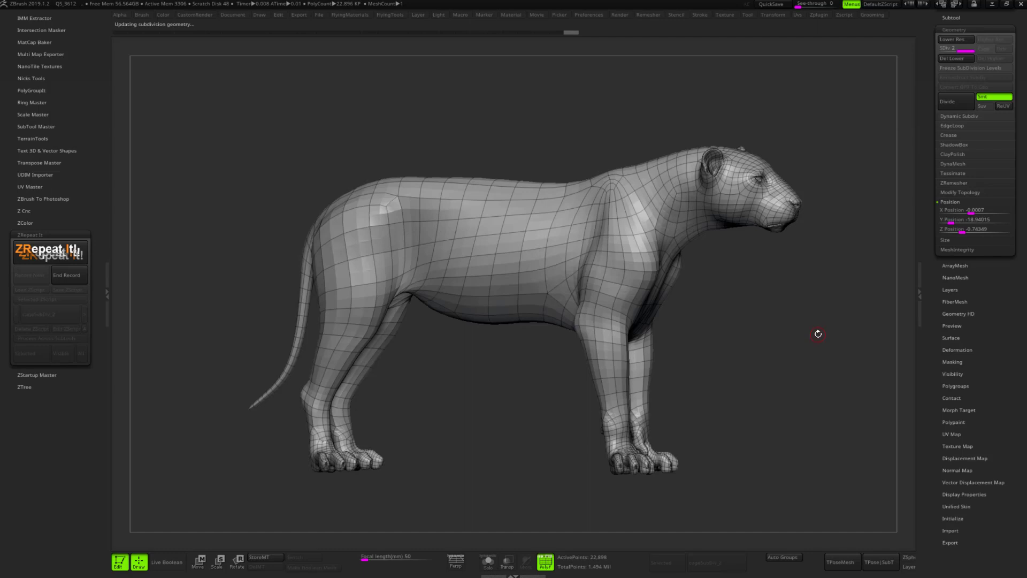
pyautogui.click(69, 275)
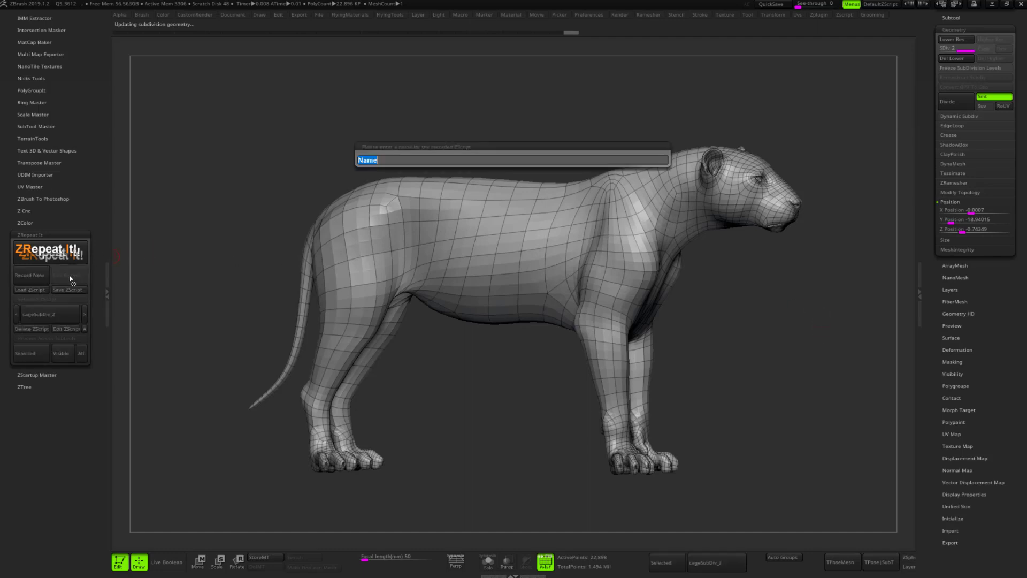
pyautogui.write('ca')
pyautogui.write('geSubdiv_001')
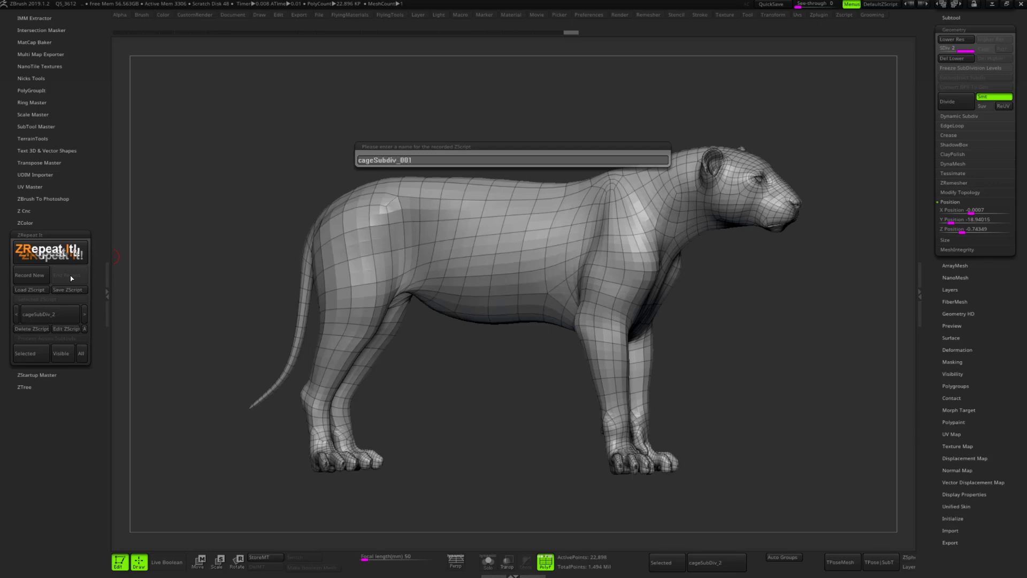
pyautogui.press('Return')
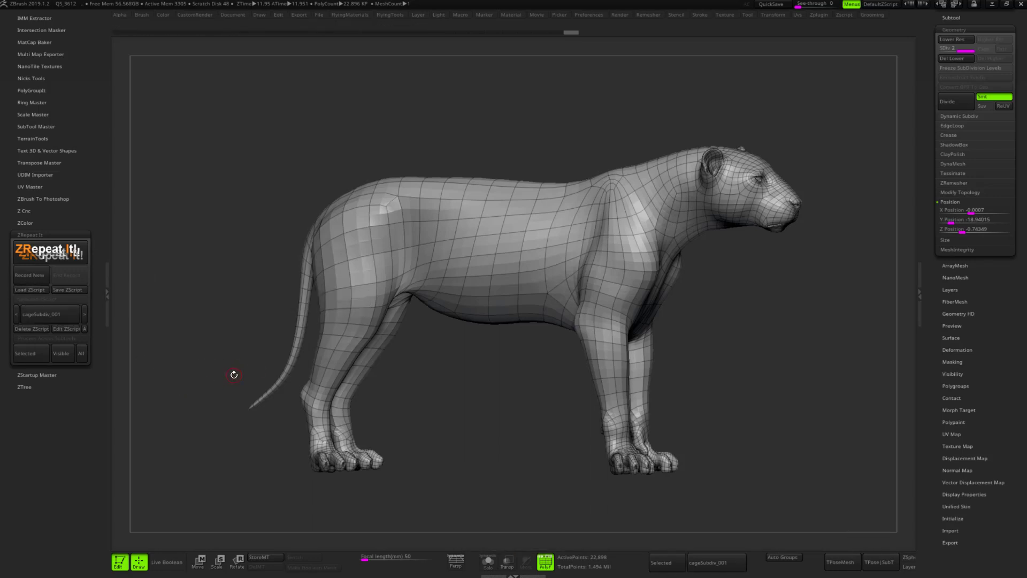
# Run the cageSubdiv_001 script on the selected subtool.
pyautogui.click(39, 355)
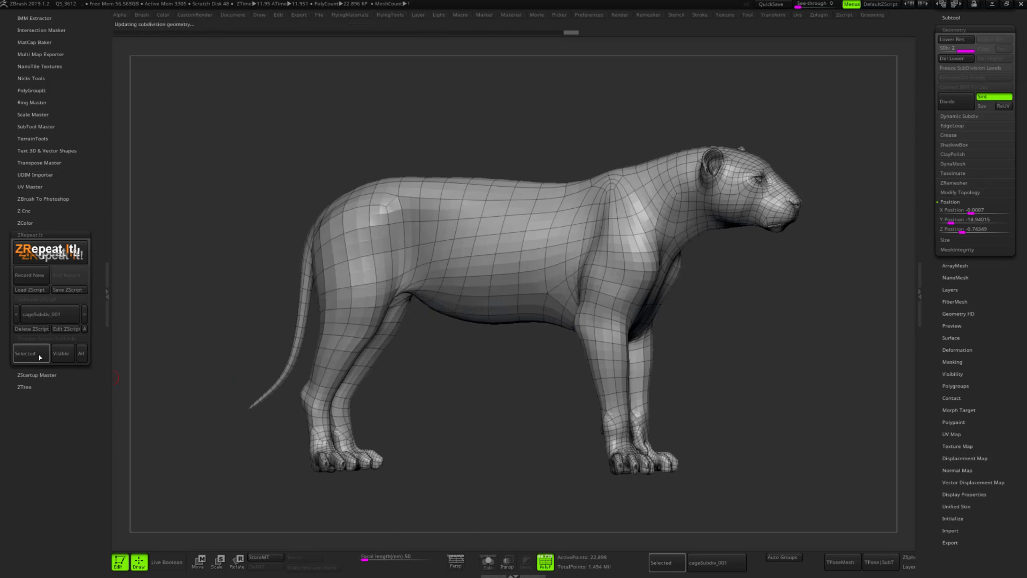